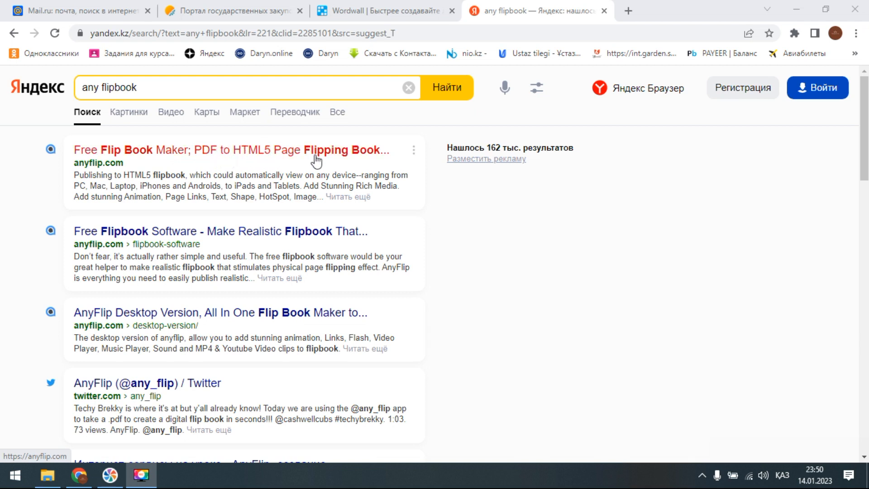
# Step: Open the AnyFlip home page from the search results and examine its flipbook examples and embedded bookshelf section
pyautogui.click(121, 151)
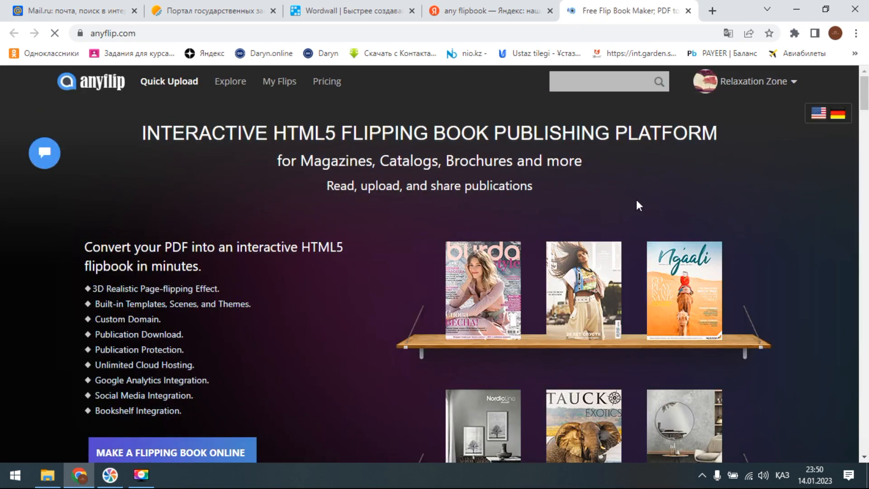
pyautogui.scroll(-3, 637, 205)
pyautogui.scroll(-7, 636, 199)
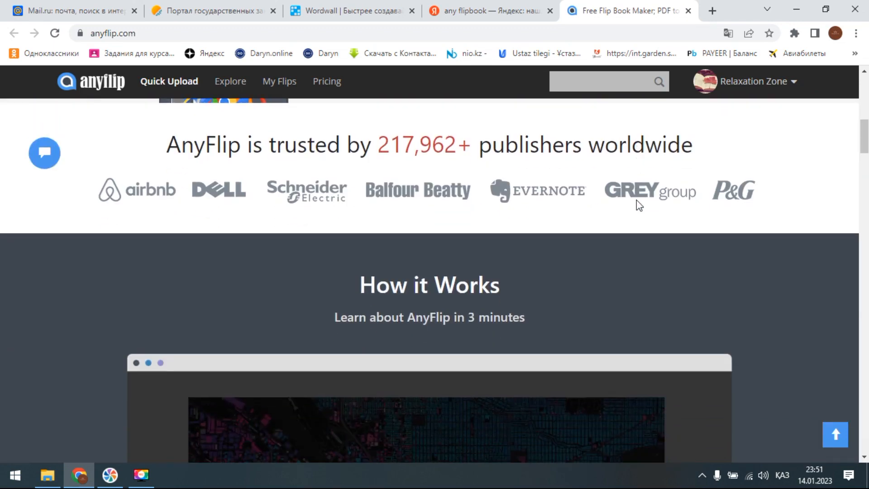
pyautogui.scroll(-12, 638, 206)
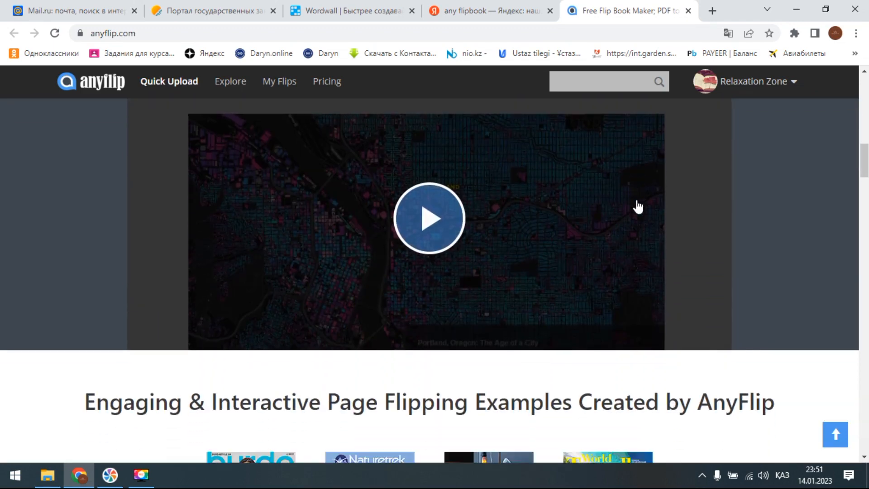
pyautogui.scroll(-1, 638, 206)
pyautogui.scroll(3, 638, 206)
pyautogui.scroll(-9, 636, 204)
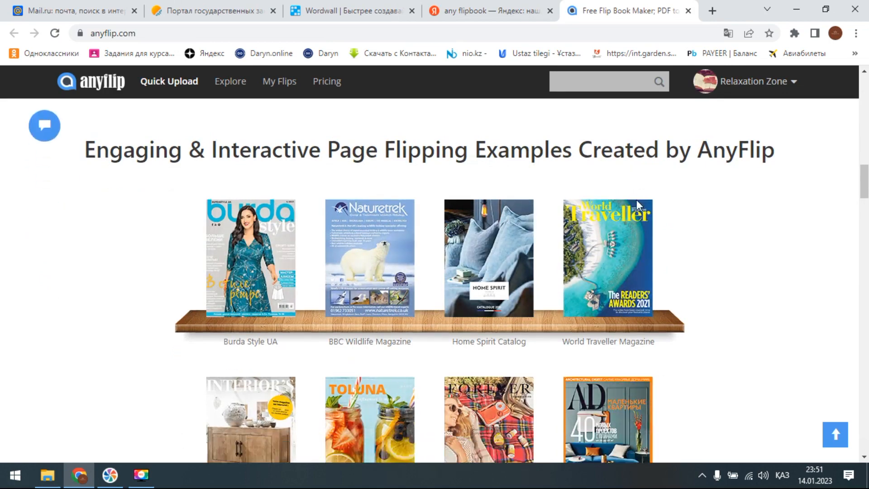
pyautogui.scroll(-5, 636, 200)
pyautogui.scroll(3, 636, 200)
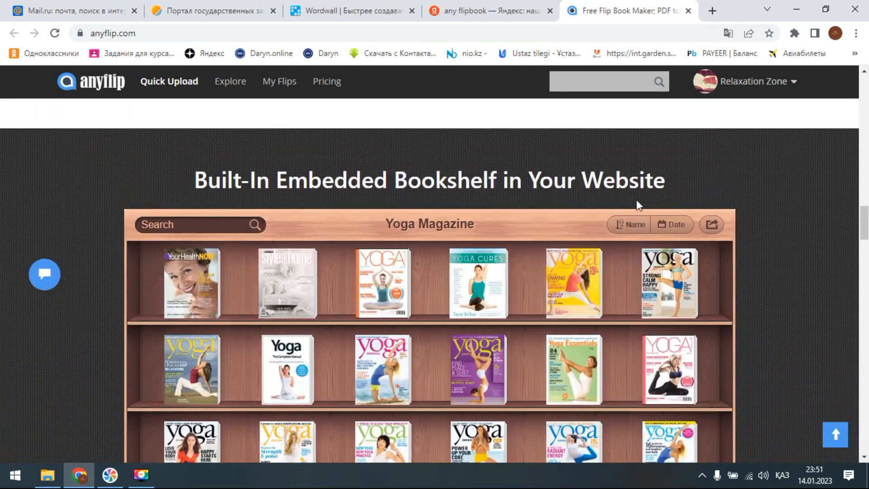
pyautogui.scroll(-2, 636, 205)
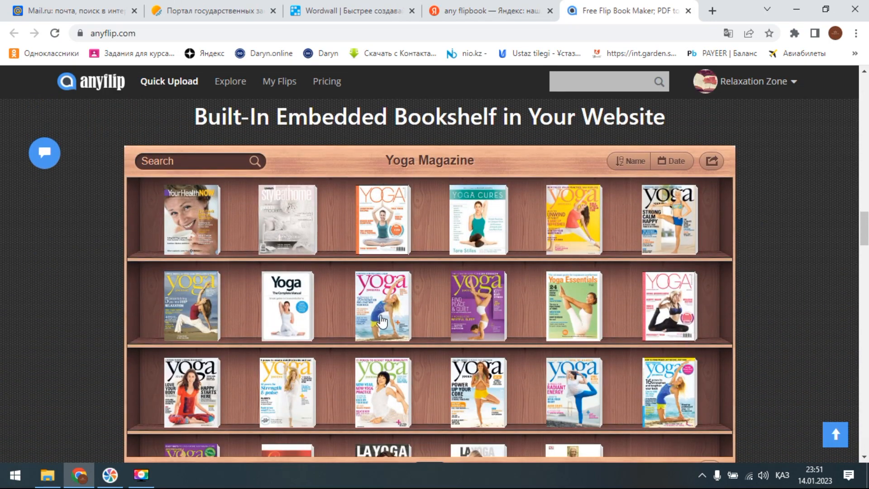
pyautogui.scroll(-2, 494, 254)
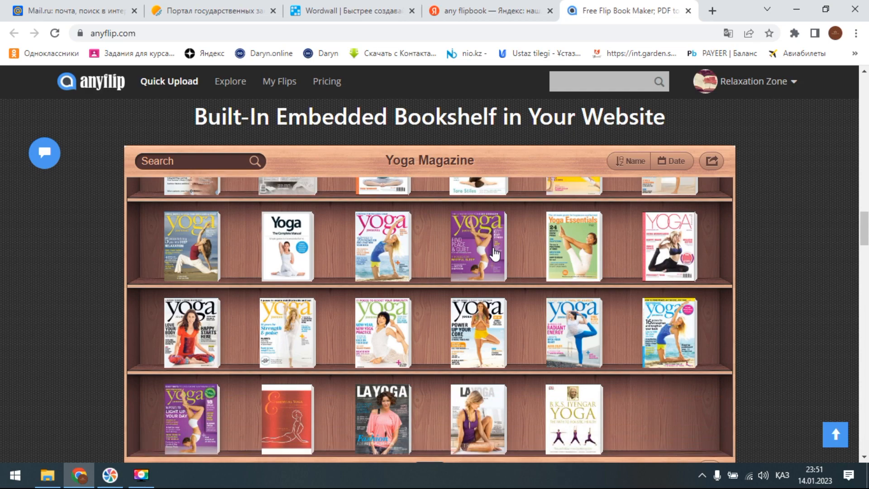
pyautogui.scroll(2, 495, 253)
pyautogui.scroll(14, 495, 254)
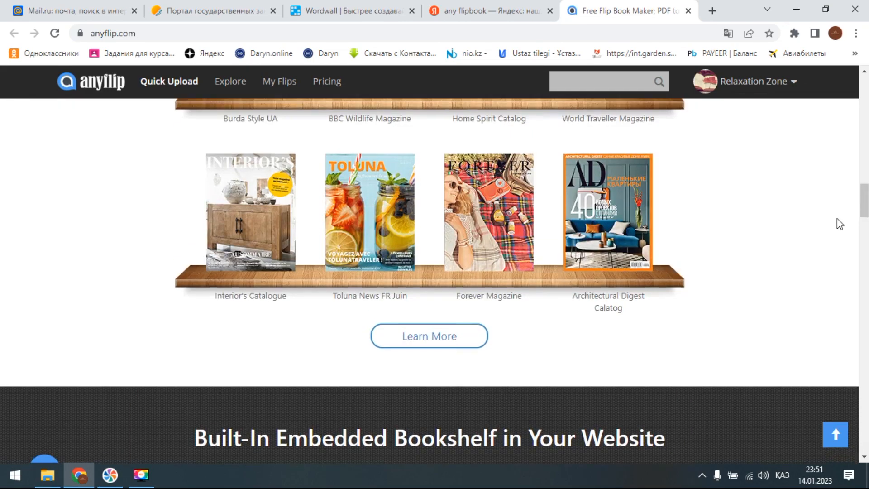
# Step: Review the "How it Works" video section and the list of publishers on the AnyFlip home page
pyautogui.scroll(10, 559, 224)
pyautogui.scroll(-4, 559, 224)
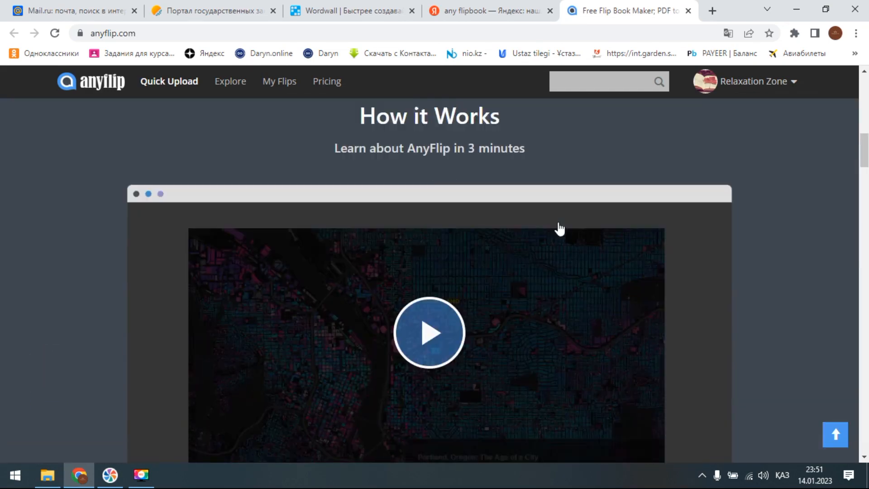
pyautogui.scroll(-3, 425, 312)
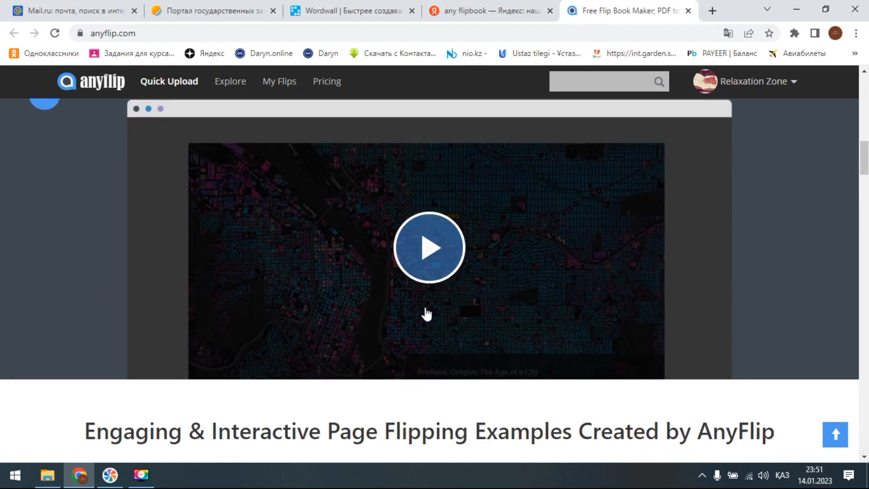
pyautogui.scroll(9, 425, 312)
pyautogui.scroll(1, 428, 317)
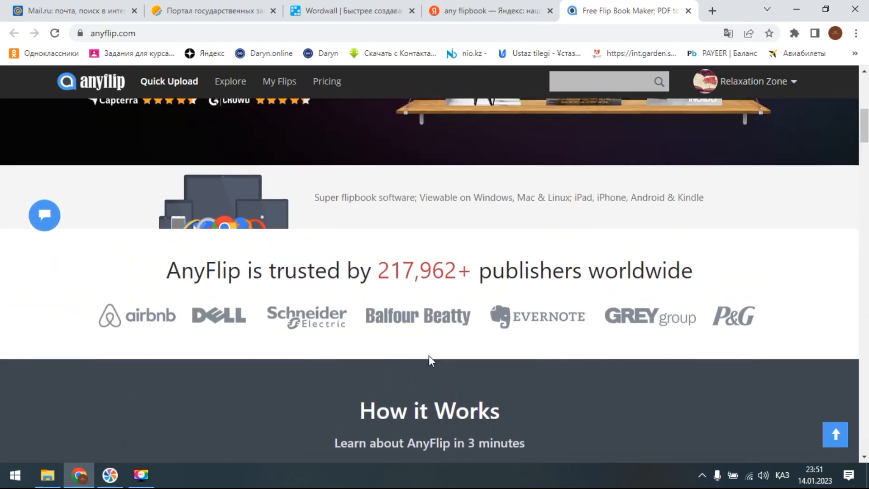
pyautogui.scroll(-1, 428, 357)
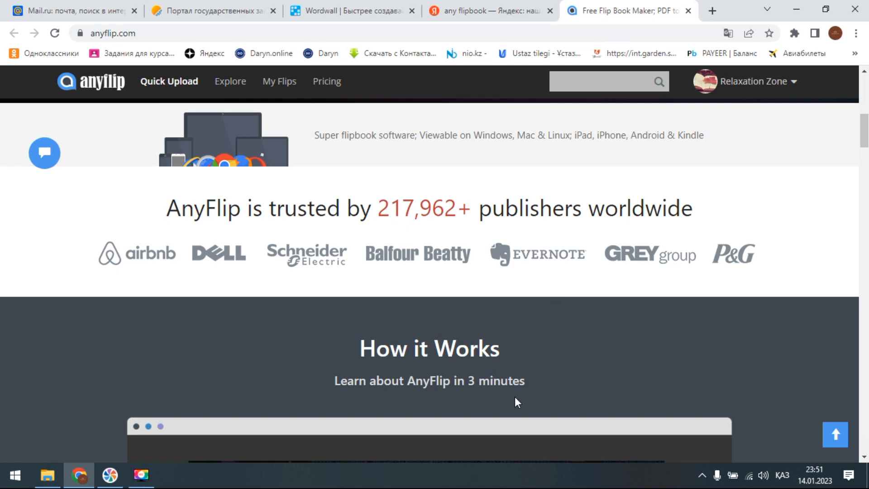
pyautogui.scroll(10, 357, 345)
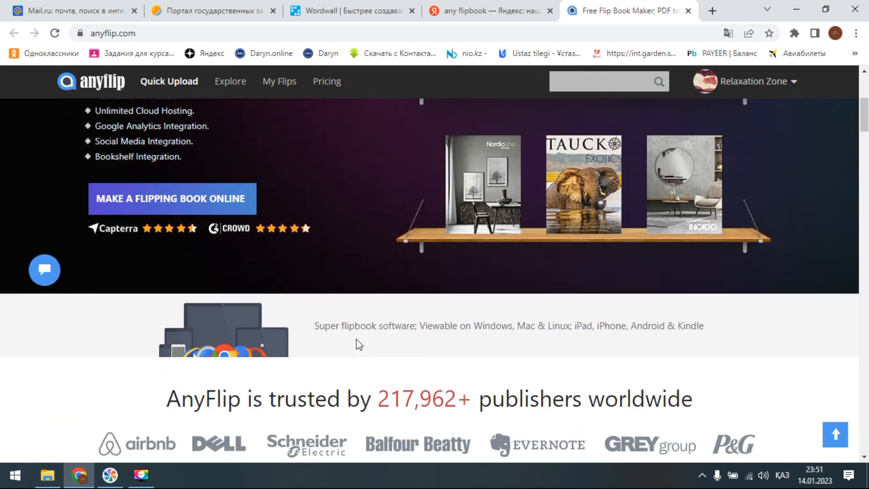
# Step: Examine the PDF-to-flipbook feature list and the sample magazines on the shelves of the home page
pyautogui.scroll(-1, 357, 344)
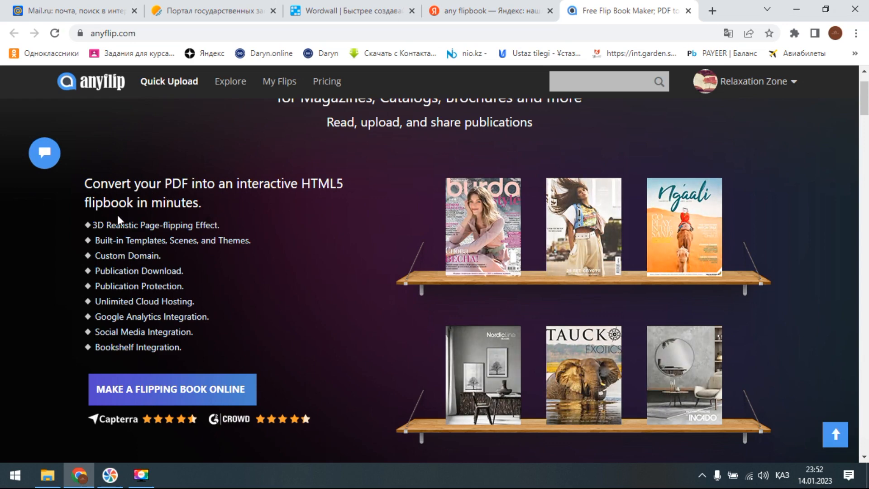
pyautogui.scroll(-1, 134, 205)
pyautogui.scroll(1, 130, 206)
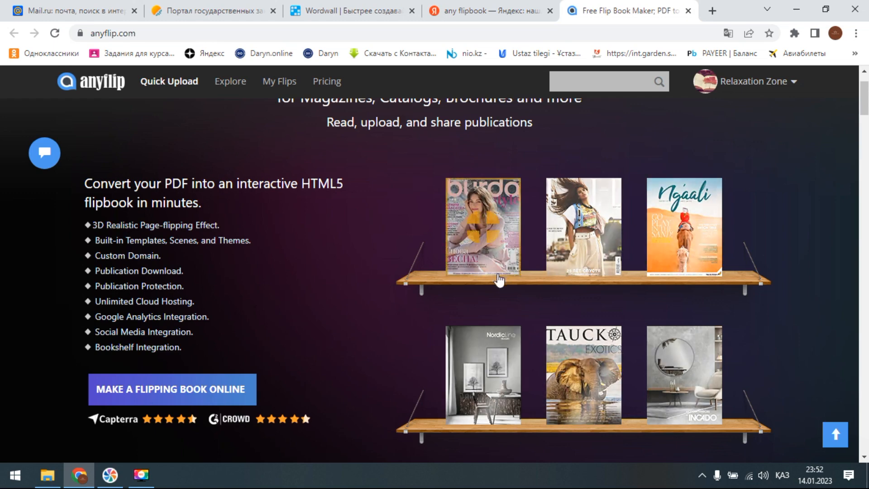
pyautogui.scroll(-1, 316, 299)
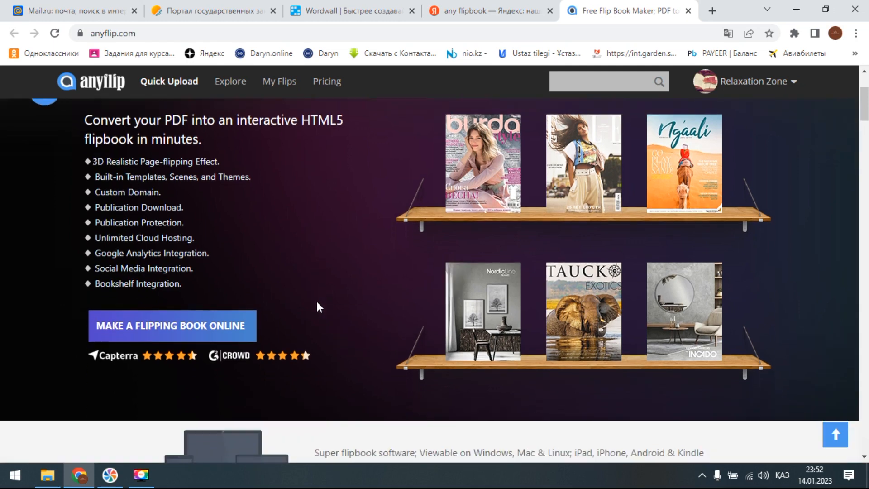
pyautogui.scroll(1, 317, 302)
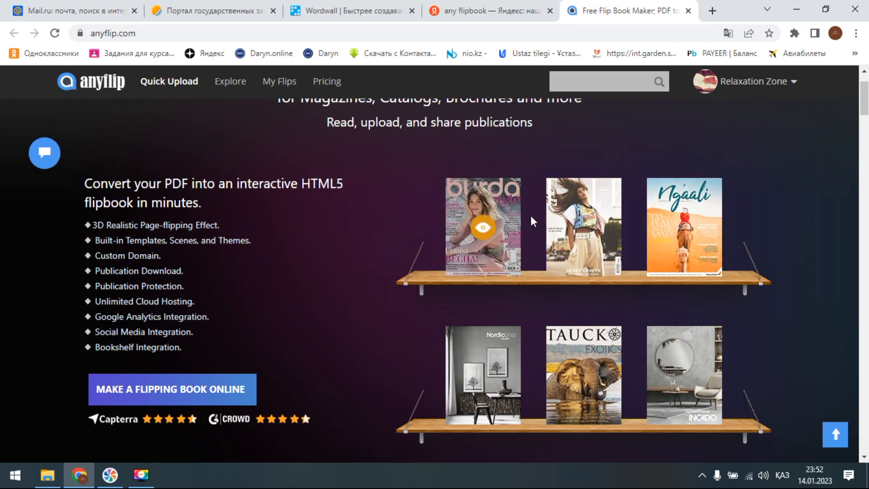
pyautogui.scroll(-1, 487, 245)
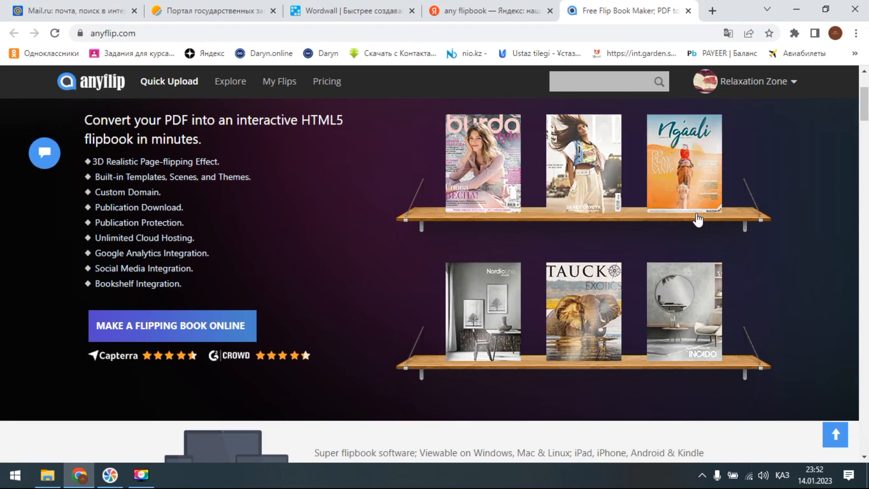
pyautogui.scroll(-2, 605, 267)
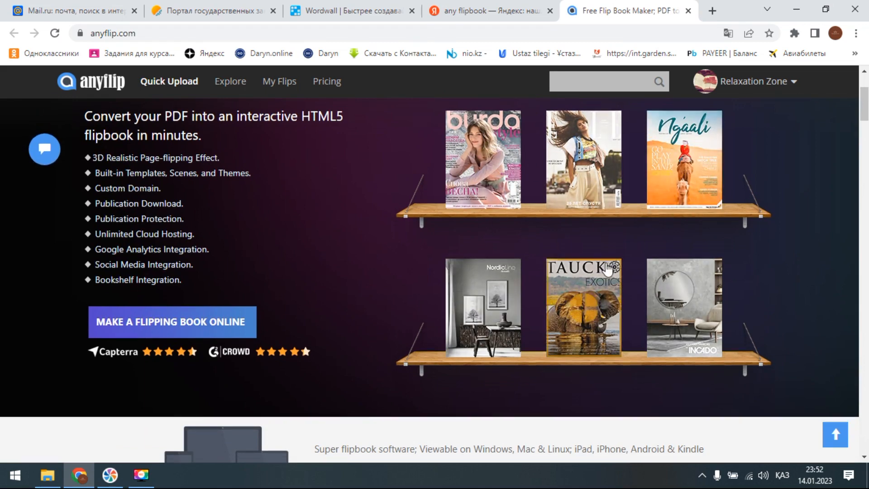
pyautogui.scroll(4, 607, 267)
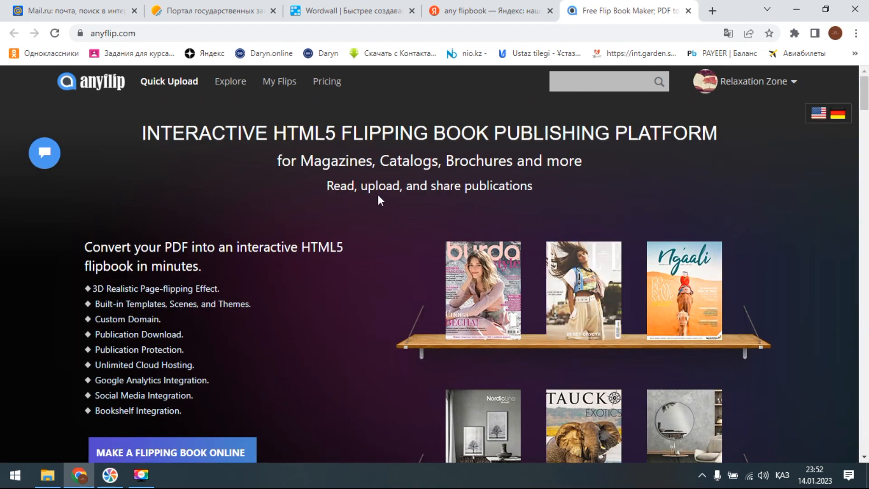
# Step: Start making a flipping book online from the home page, choosing the simple Upload Online method
pyautogui.click(116, 85)
pyautogui.scroll(-3, 470, 181)
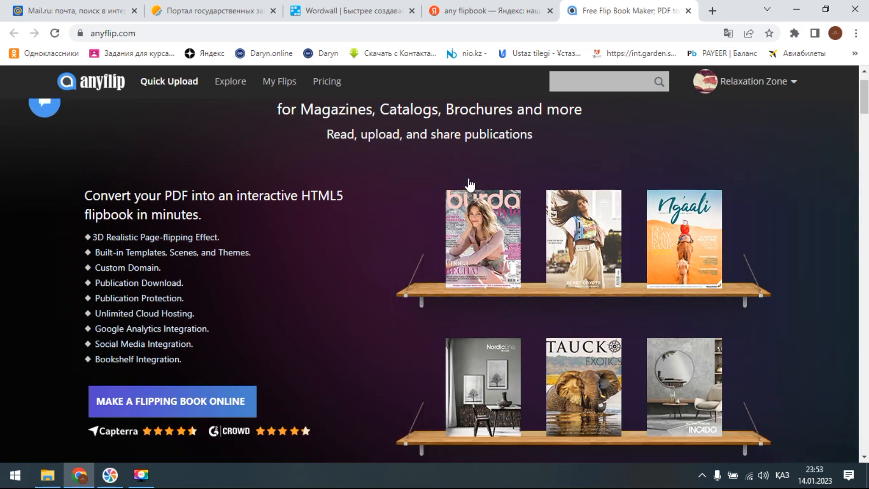
pyautogui.scroll(-3, 470, 183)
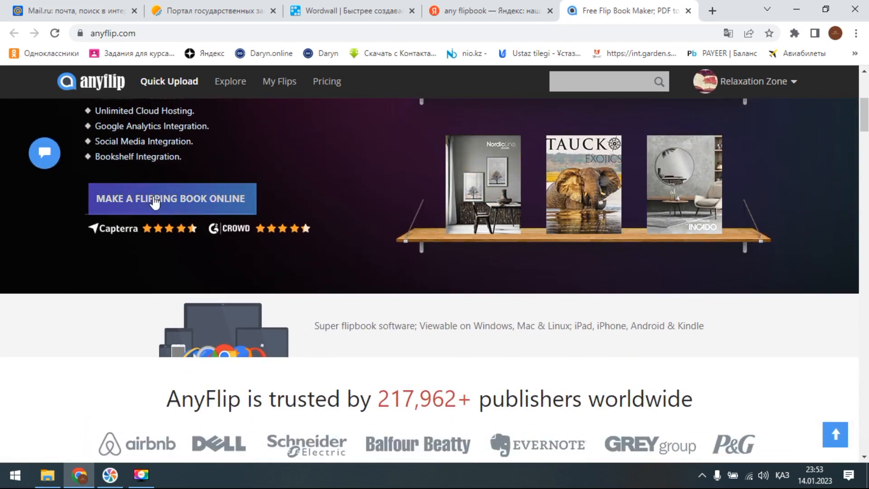
pyautogui.click(158, 198)
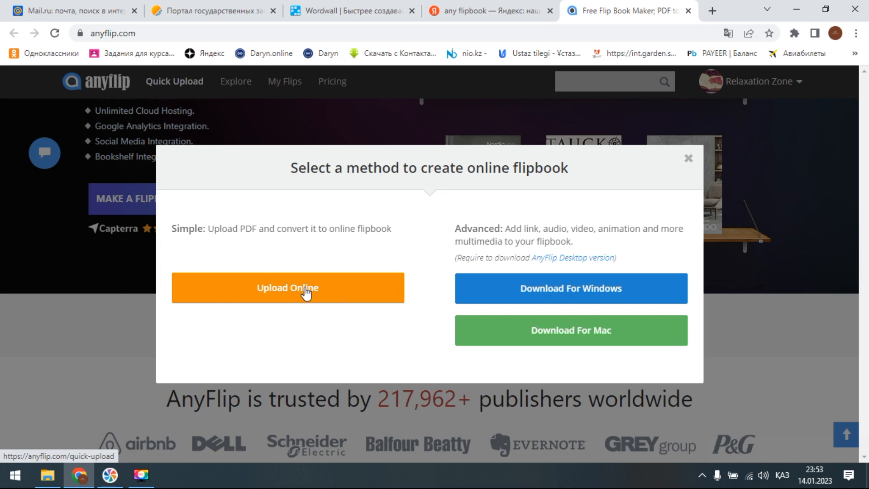
pyautogui.click(288, 292)
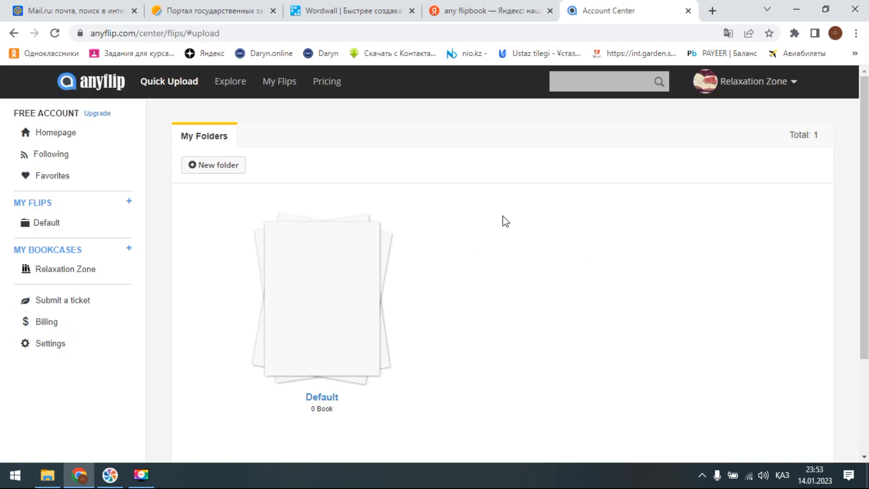
pyautogui.moveTo(752, 89)
pyautogui.scroll(-2, 587, 233)
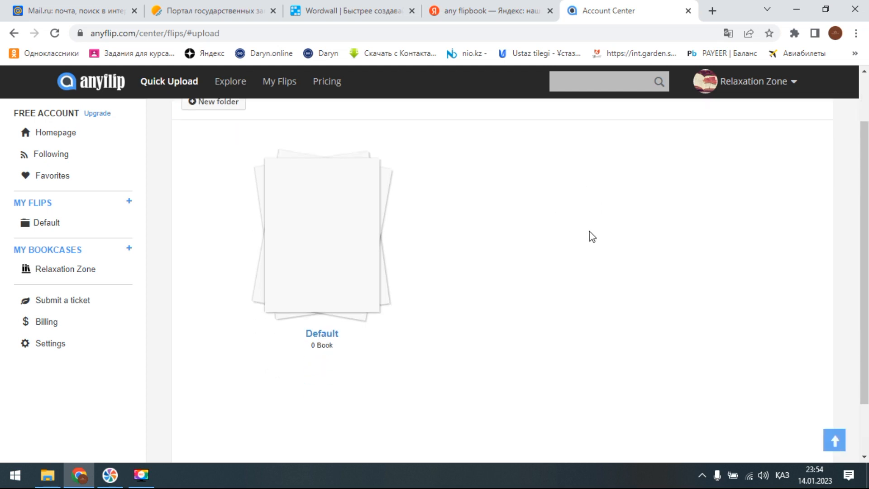
pyautogui.scroll(2, 588, 237)
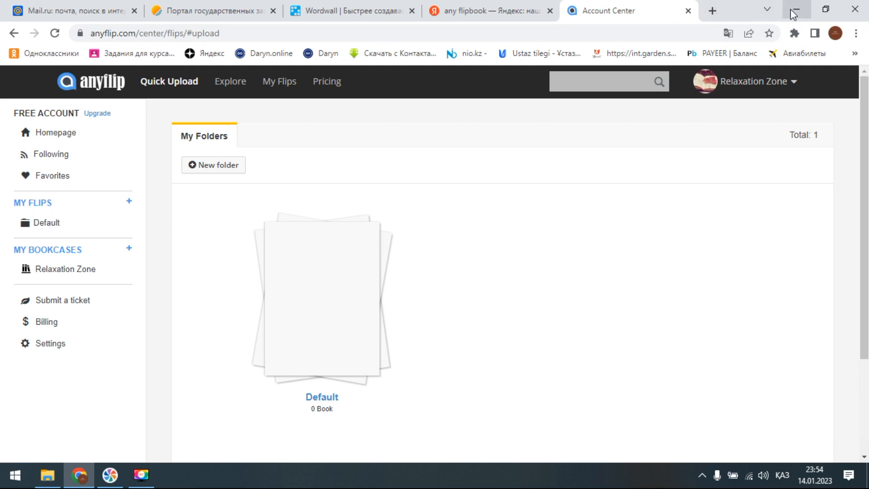
# Step: Search the web for "конвертация" in a new browser tab
pyautogui.click(711, 11)
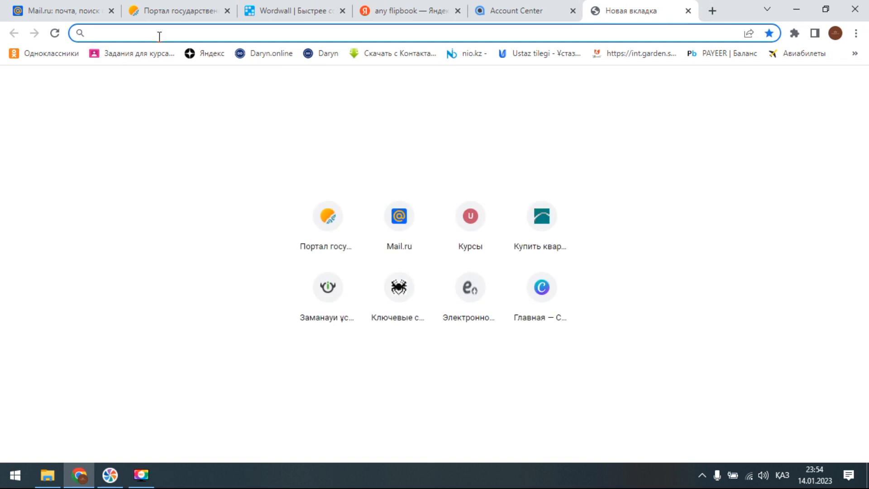
pyautogui.write('кон')
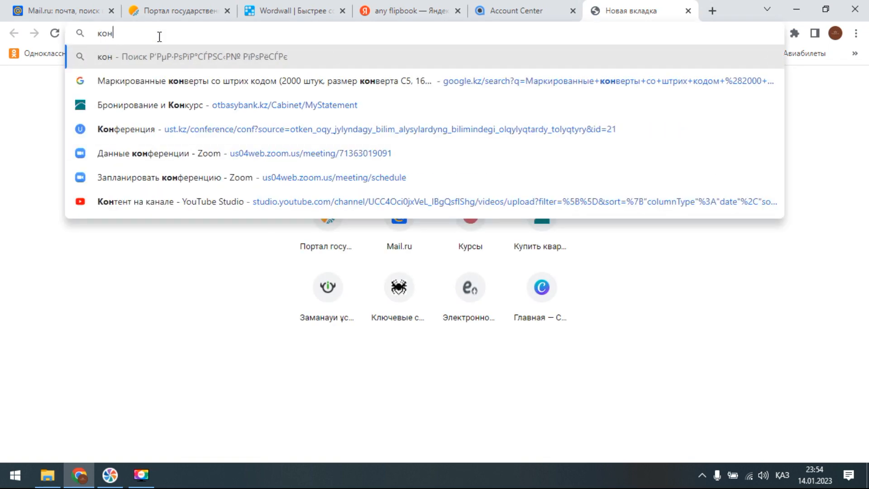
pyautogui.write('верт')
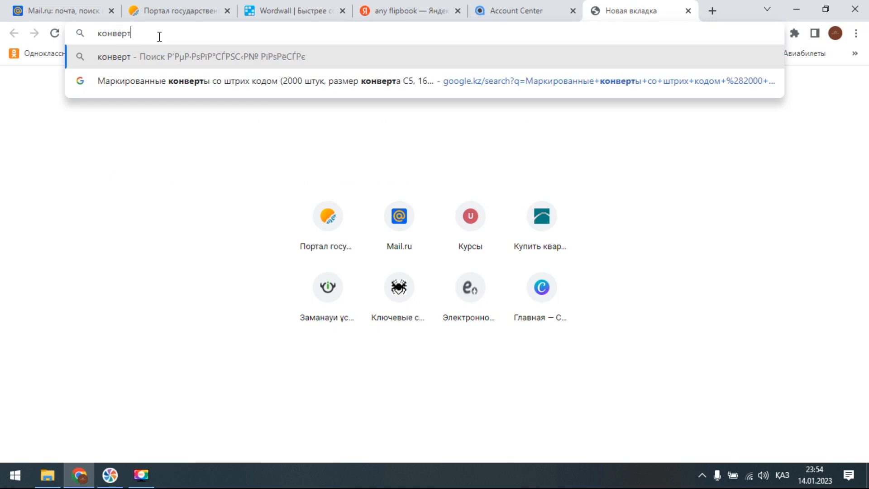
pyautogui.write('ация')
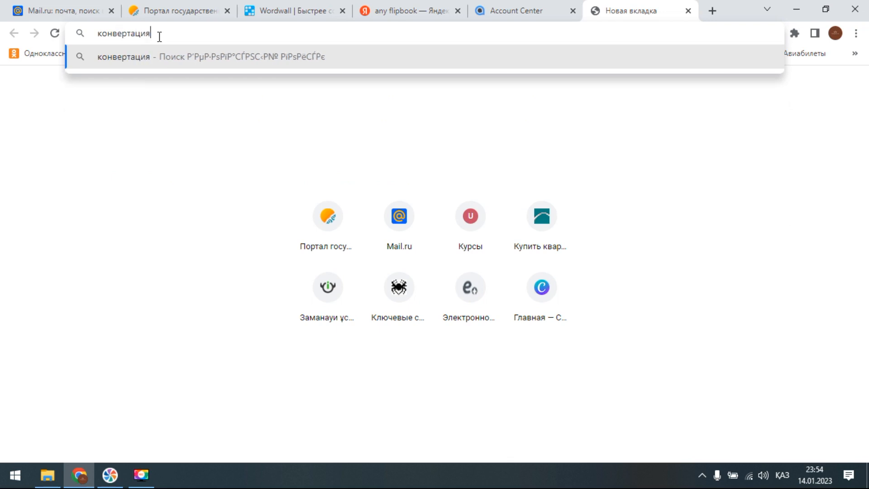
pyautogui.press('Return')
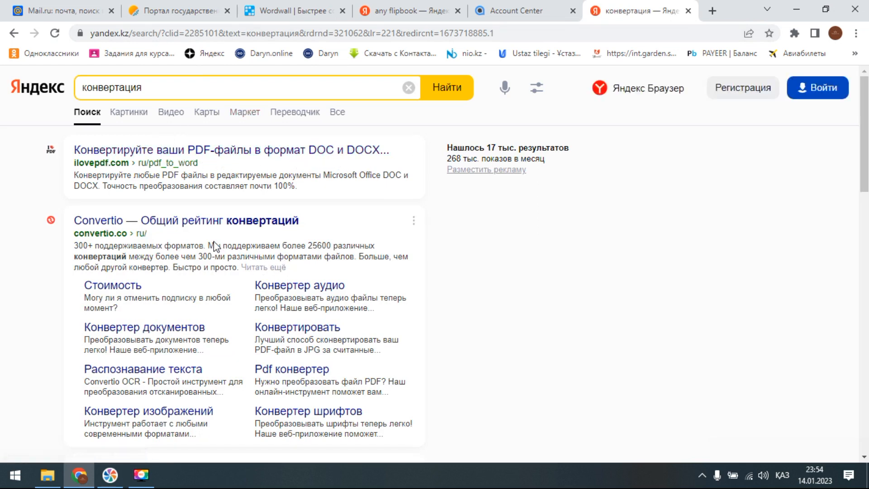
# Step: Open the ilovepdf.com search result and go to its "POWERPOINT в PDF" converter
pyautogui.click(167, 155)
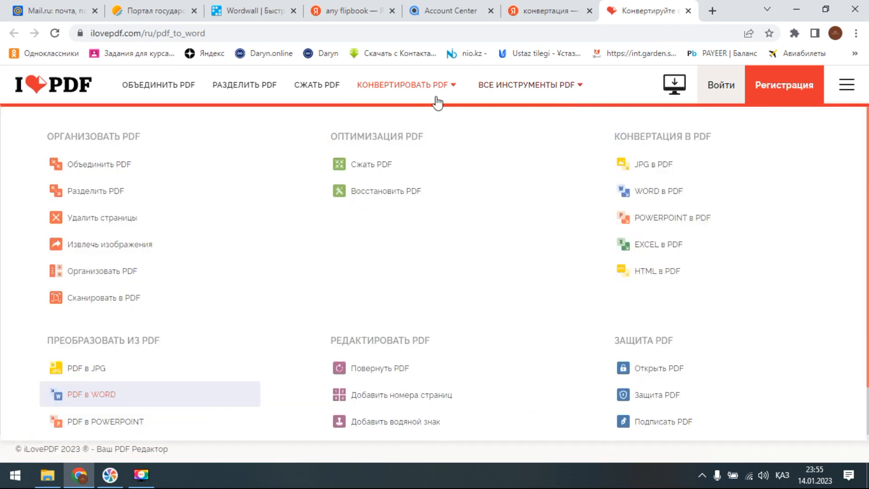
pyautogui.moveTo(436, 102)
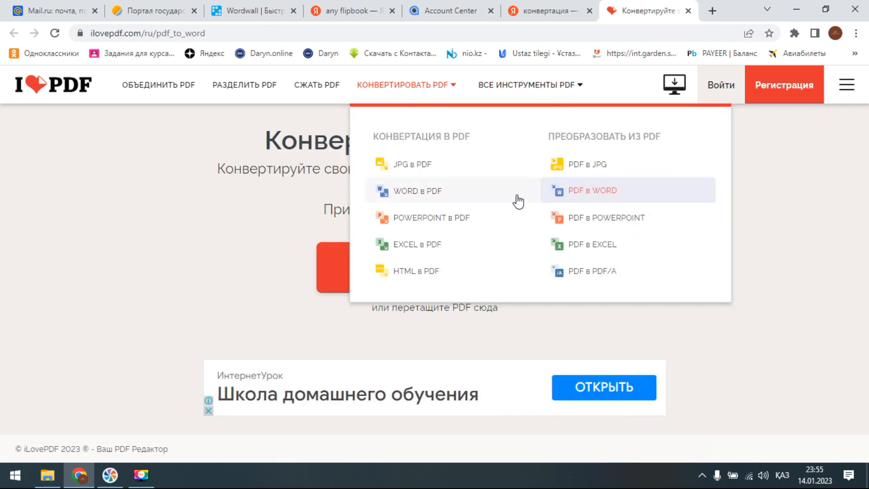
pyautogui.click(458, 226)
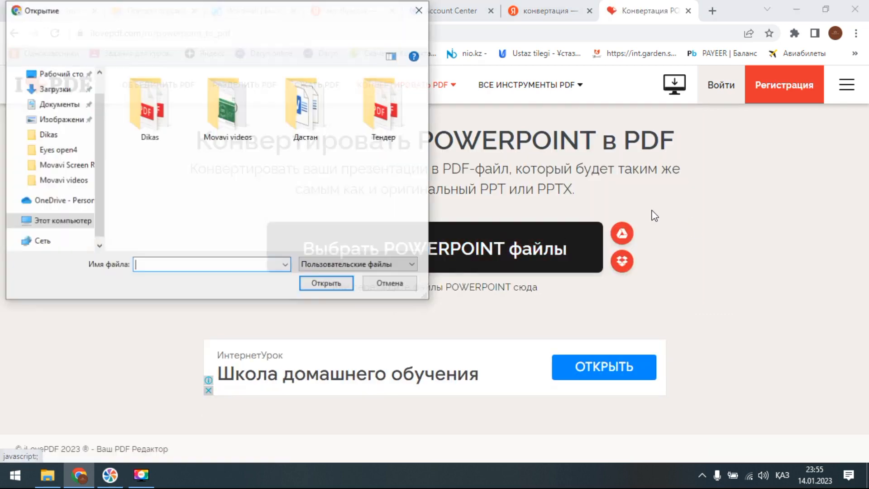
# Step: Choose the "My ABC book" presentation from the Dikas > MY BOOKS folder and convert it to PDF
pyautogui.doubleClick(148, 123)
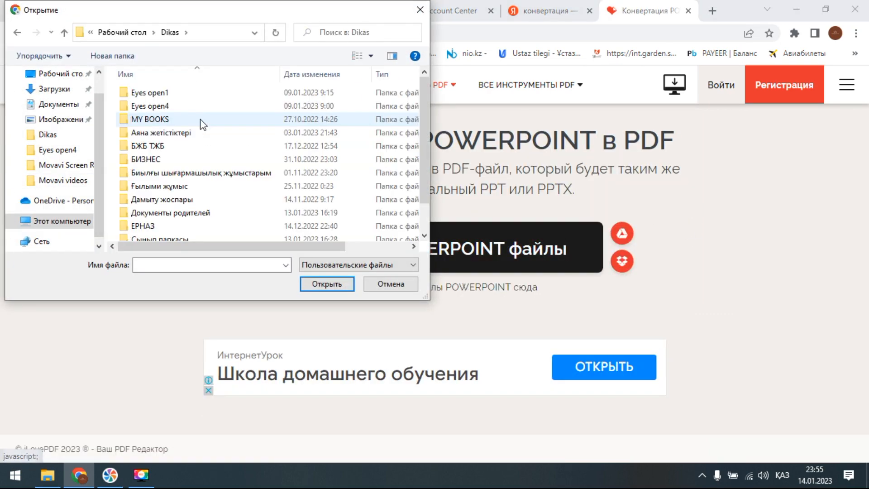
pyautogui.doubleClick(151, 119)
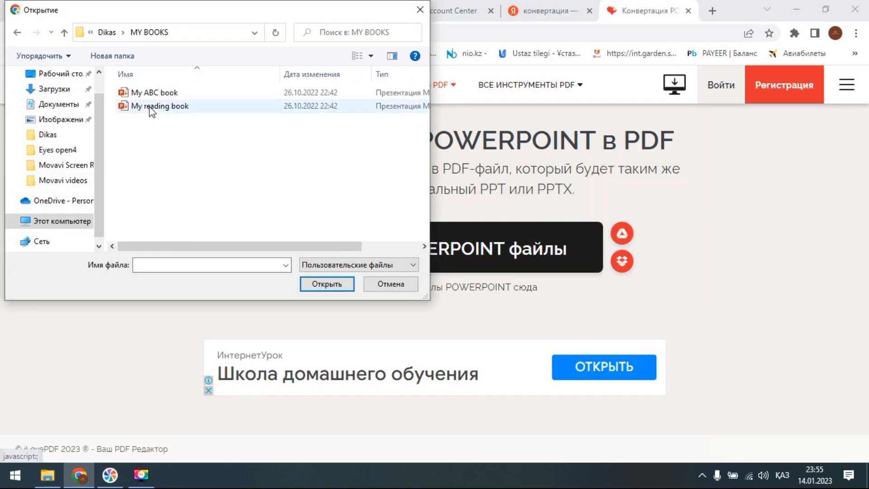
pyautogui.doubleClick(170, 92)
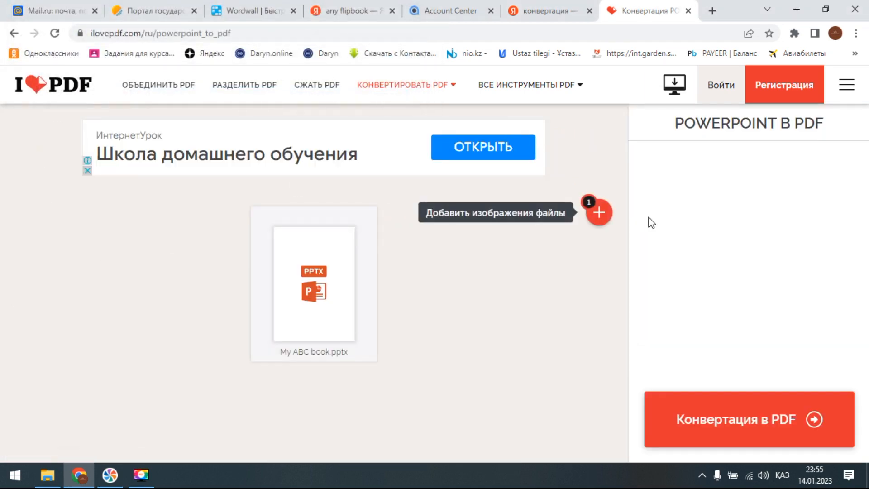
pyautogui.click(760, 419)
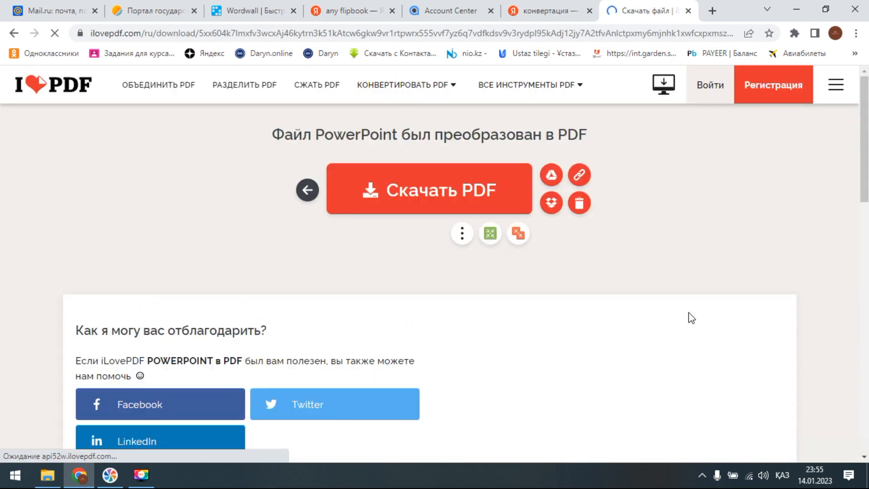
# Step: Download the PDF converted from the "My ABC book" presentation
pyautogui.scroll(-3, 729, 306)
pyautogui.scroll(-4, 731, 308)
pyautogui.scroll(7, 730, 307)
pyautogui.click(449, 206)
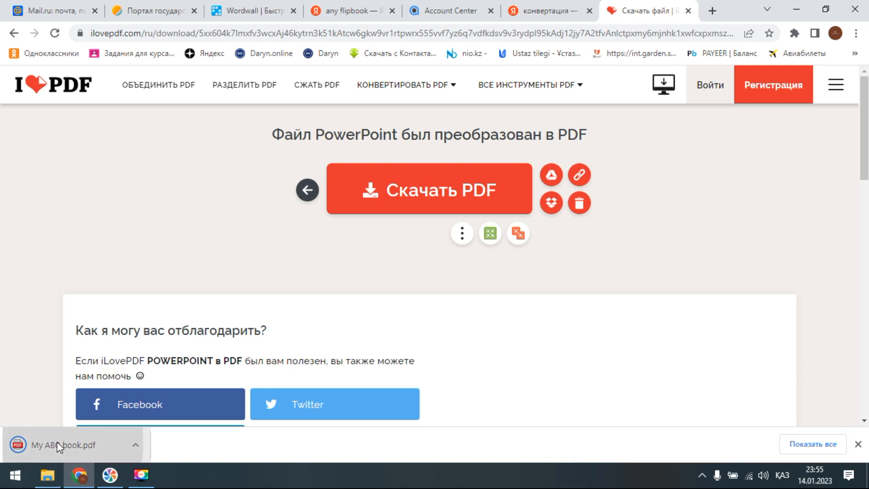
# Step: Open the downloaded My ABC book.pdf and save a copy to the desktop under the name "My ABC book"
pyautogui.click(56, 445)
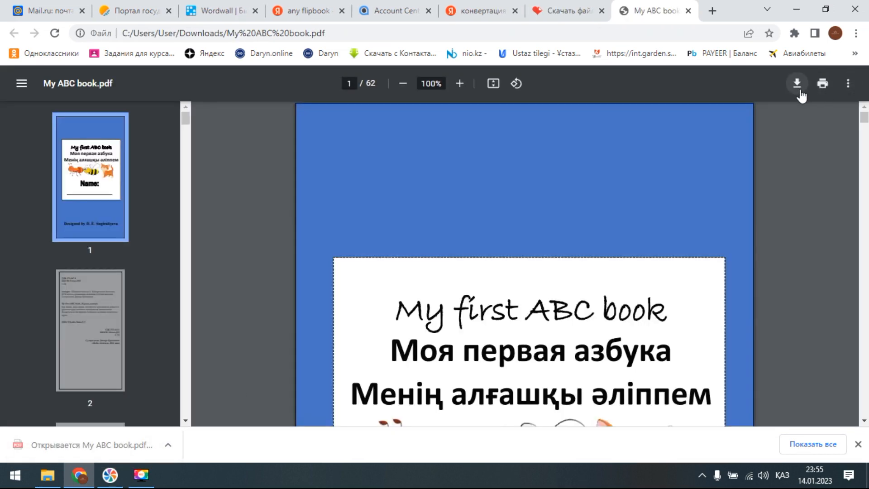
pyautogui.scroll(-10, 547, 258)
pyautogui.scroll(-15, 551, 266)
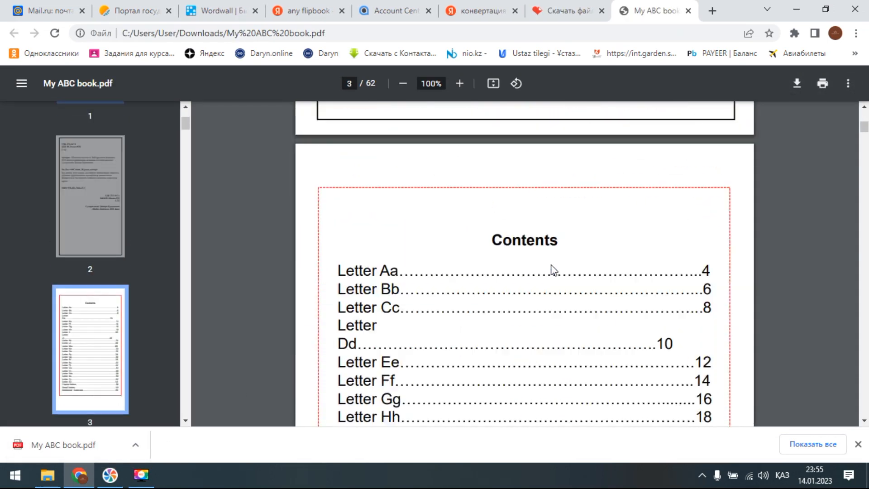
pyautogui.click(800, 83)
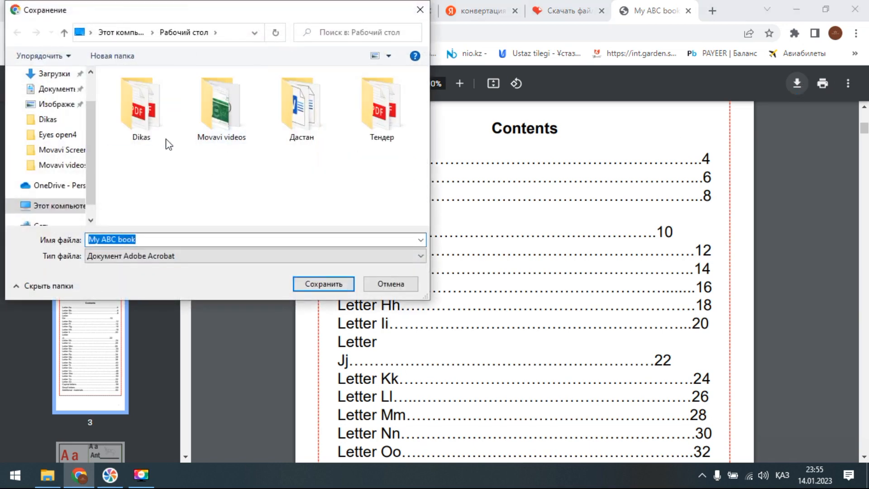
pyautogui.click(66, 105)
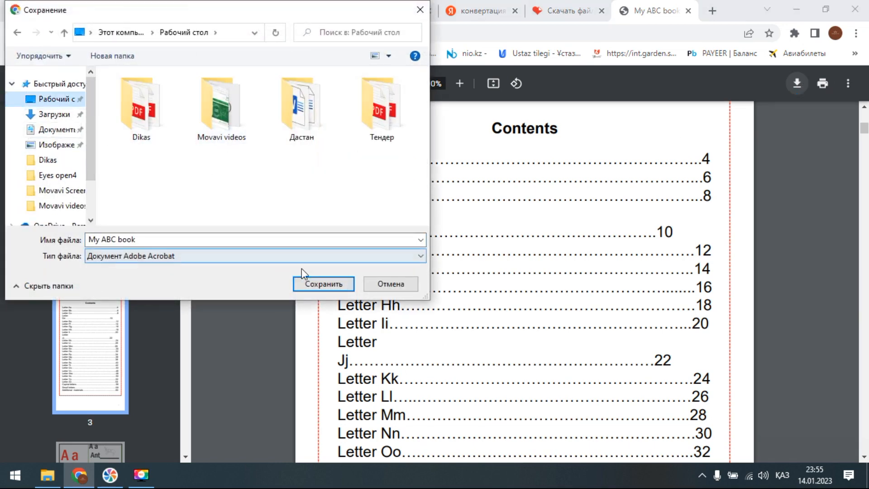
pyautogui.click(323, 285)
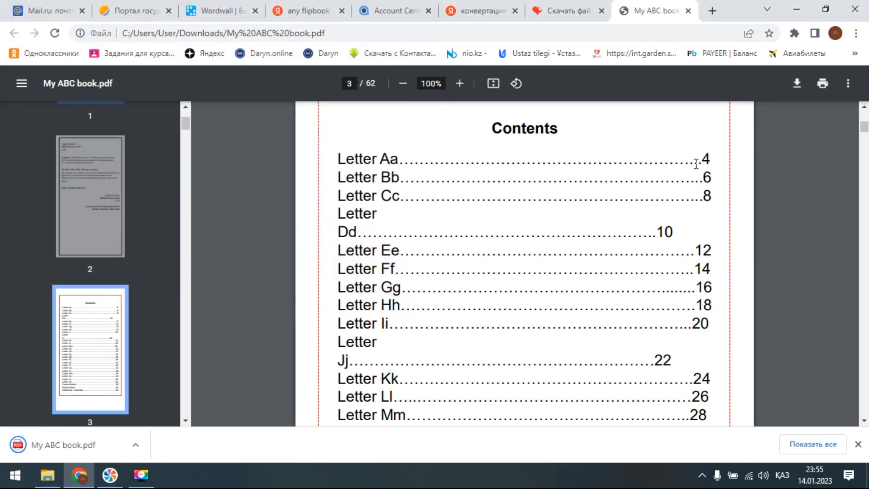
# Step: Return to the AnyFlip account page and start a new folder, entering the person's first name as folder name
pyautogui.click(388, 10)
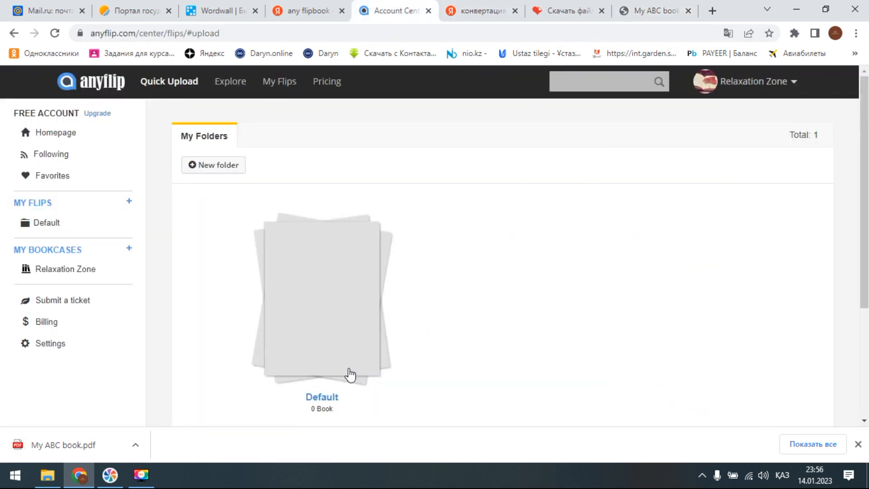
pyautogui.scroll(-2, 492, 341)
pyautogui.scroll(2, 492, 341)
pyautogui.click(192, 167)
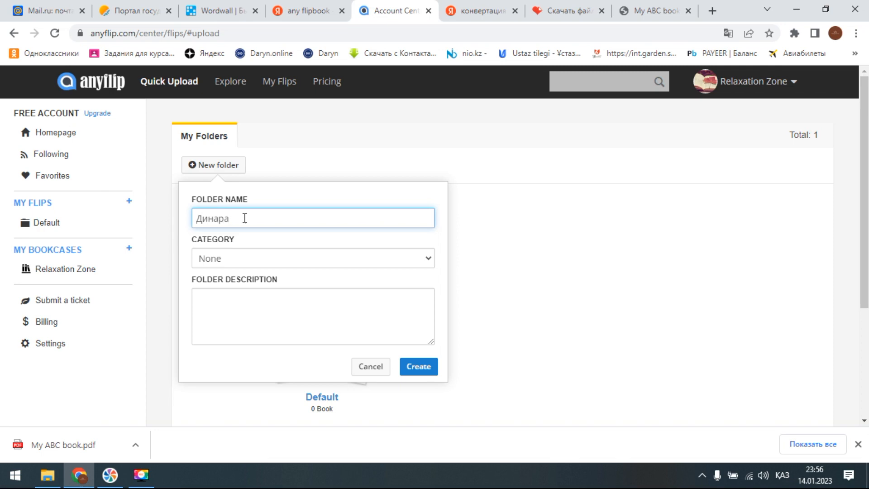
# Step: Set the new folder's category to Educative from the Books group
pyautogui.click(307, 257)
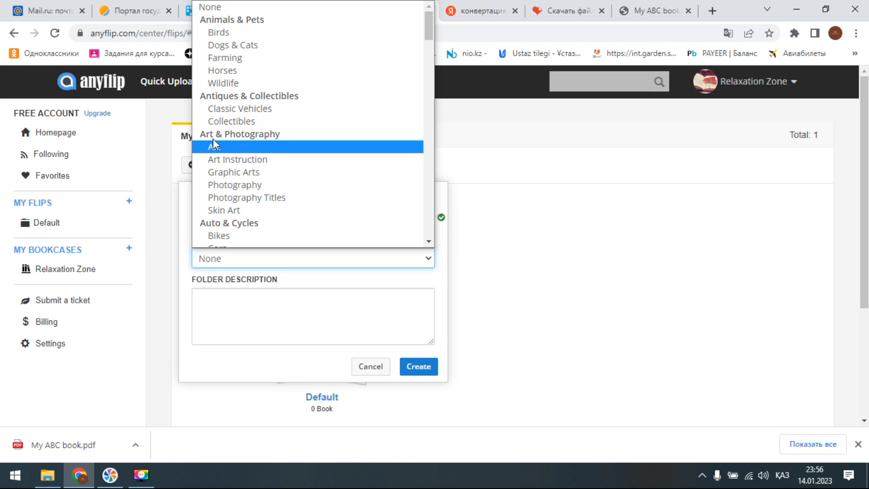
pyautogui.scroll(-5, 296, 151)
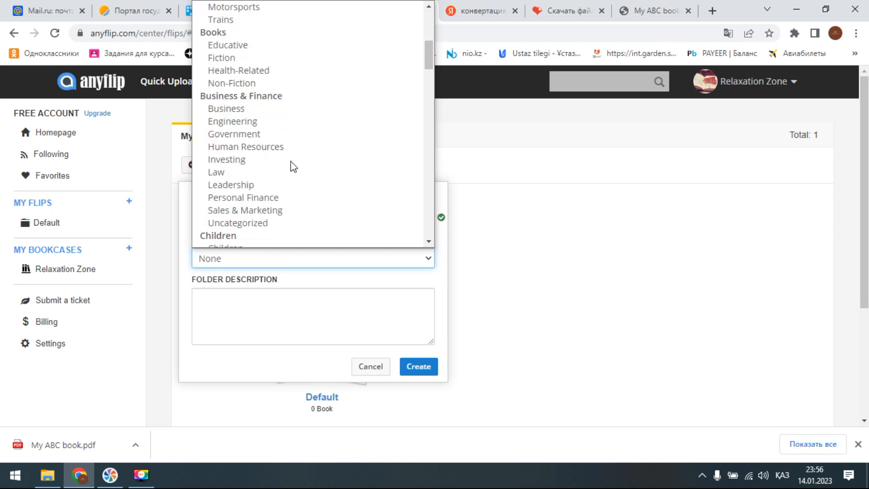
pyautogui.scroll(3, 224, 60)
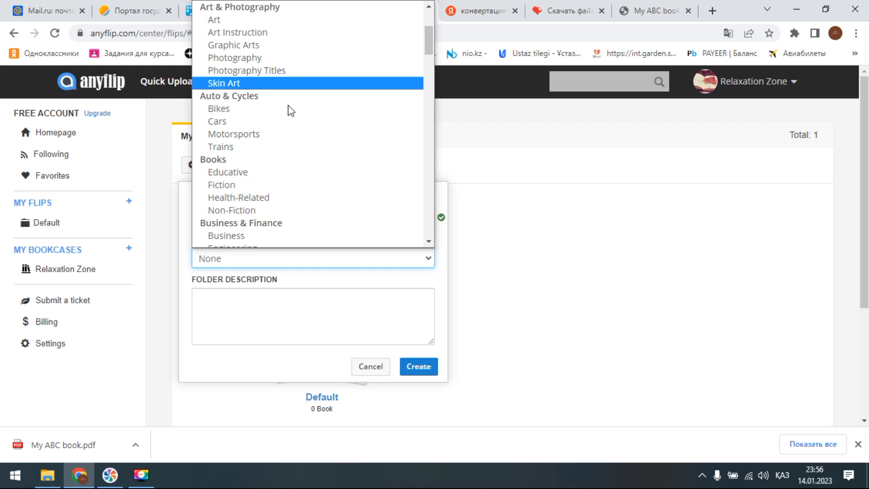
pyautogui.scroll(-3, 281, 126)
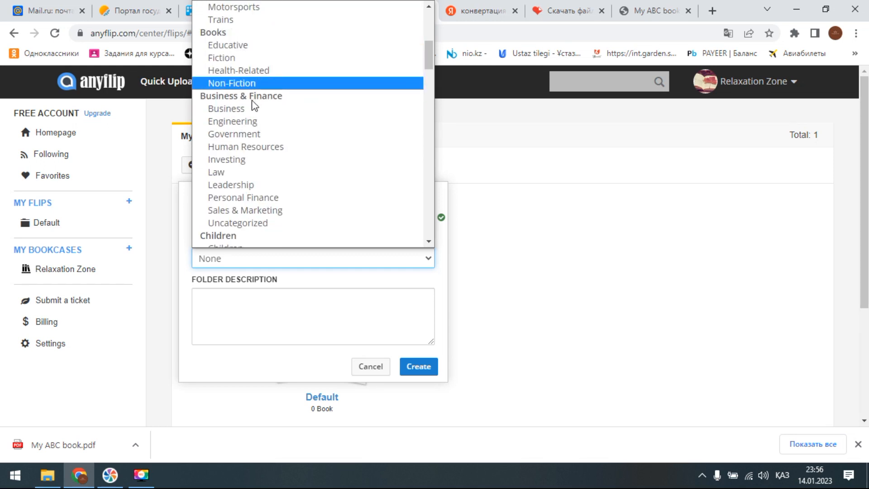
pyautogui.scroll(-3, 324, 100)
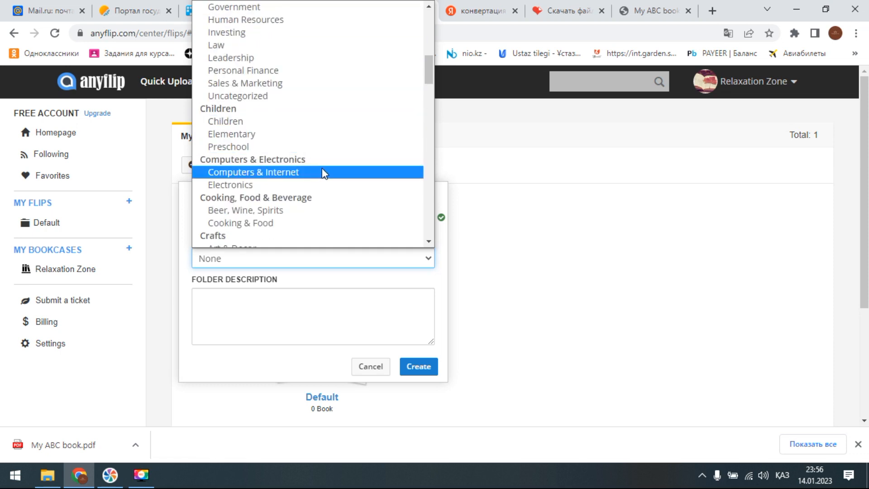
pyautogui.scroll(-3, 319, 172)
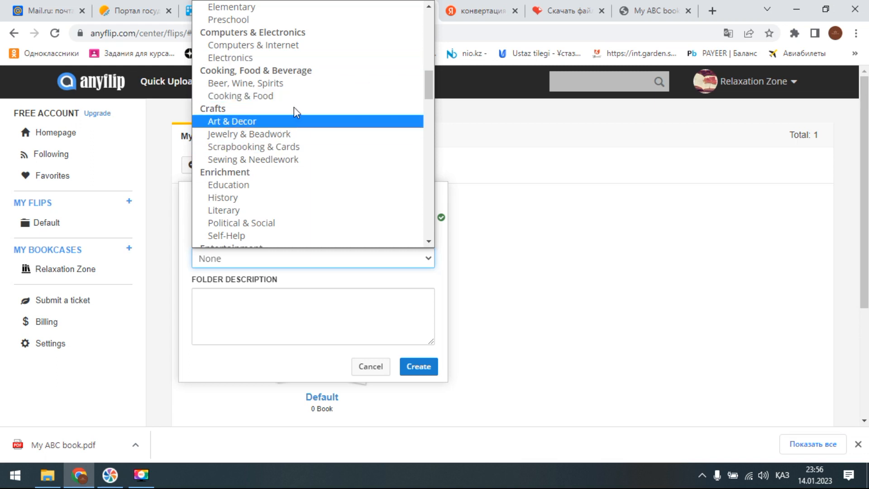
pyautogui.scroll(-3, 294, 108)
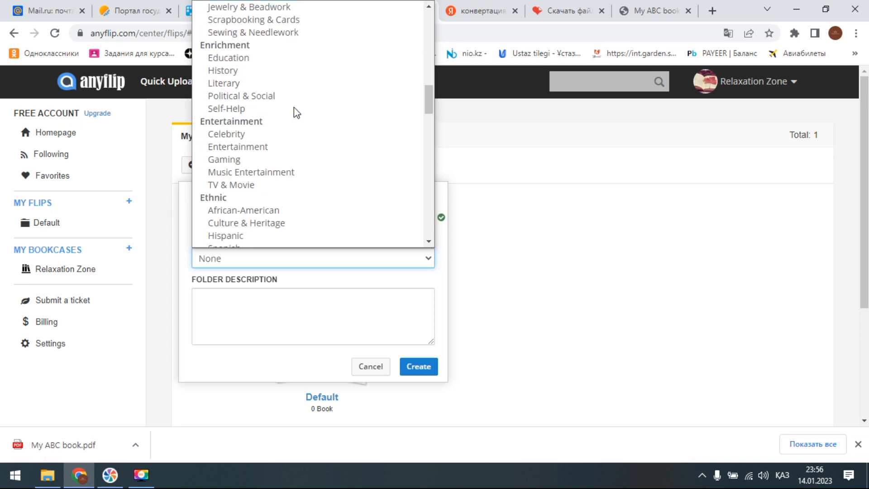
pyautogui.scroll(-3, 296, 112)
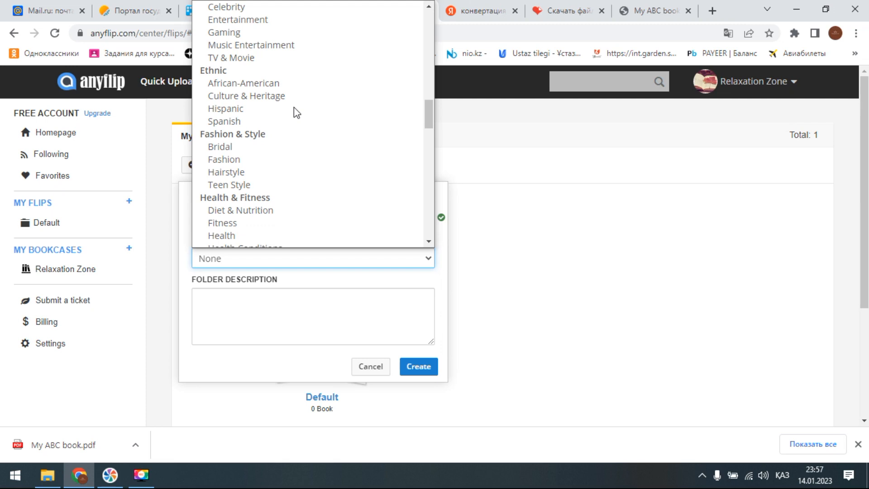
pyautogui.scroll(-3, 295, 112)
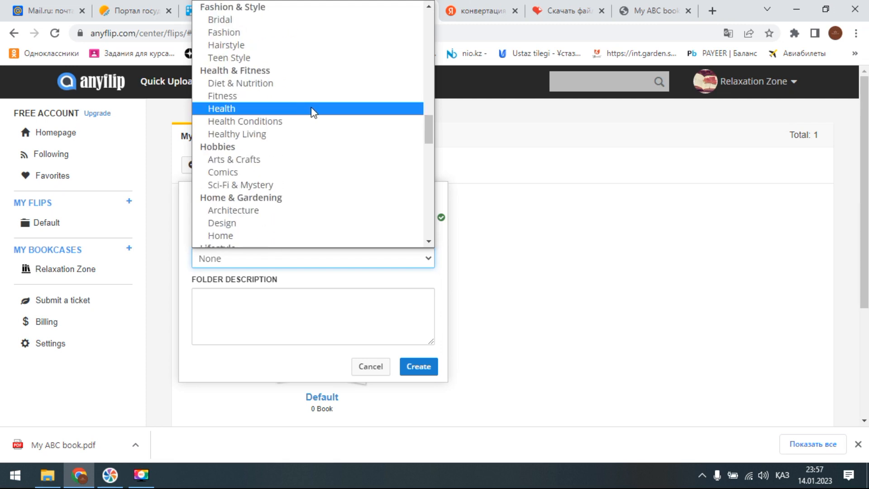
pyautogui.scroll(-3, 313, 112)
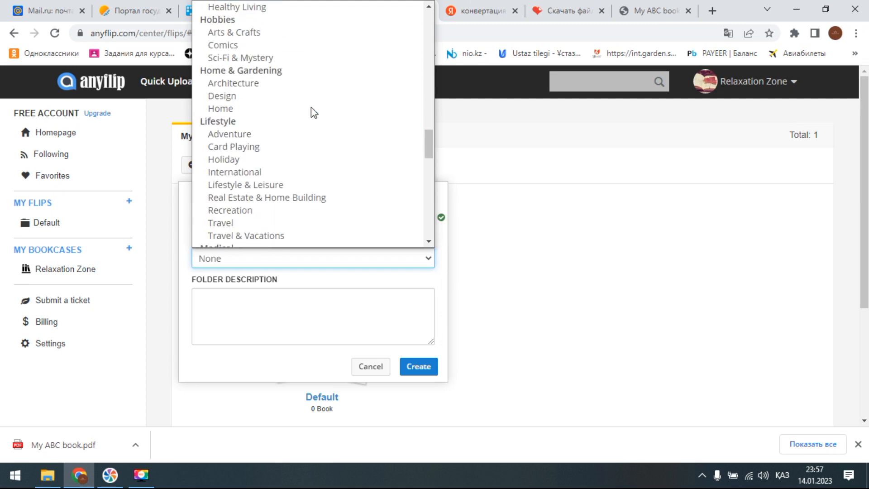
pyautogui.scroll(-15, 313, 113)
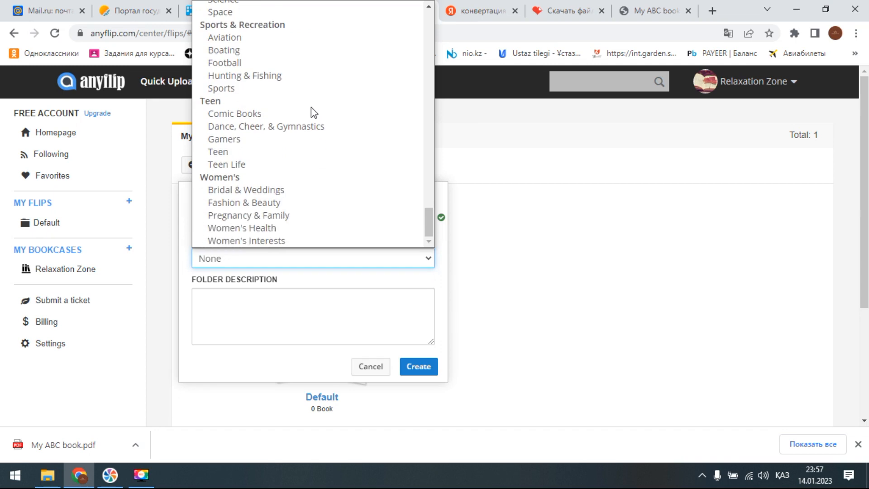
pyautogui.scroll(20, 313, 112)
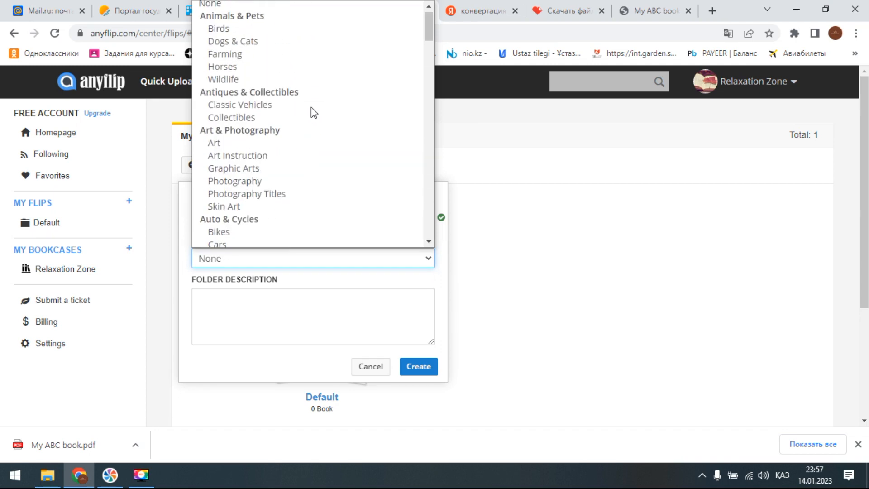
pyautogui.scroll(-3, 313, 112)
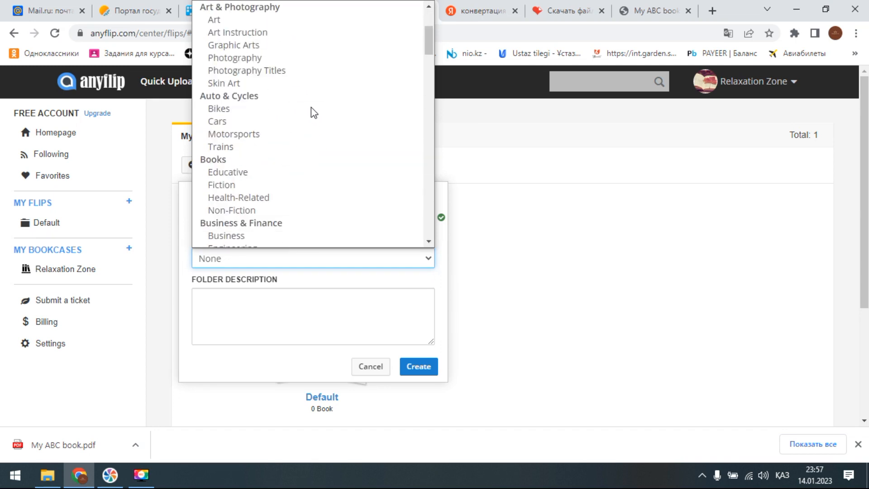
pyautogui.scroll(-3, 313, 112)
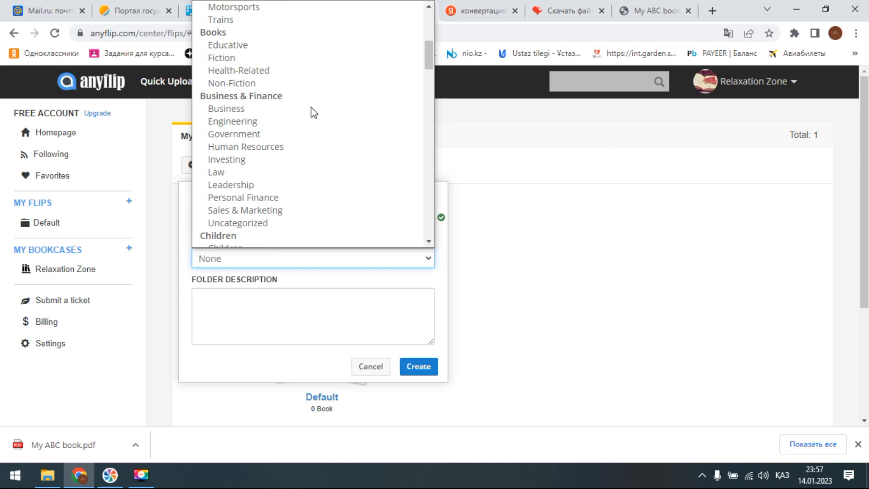
pyautogui.click(252, 47)
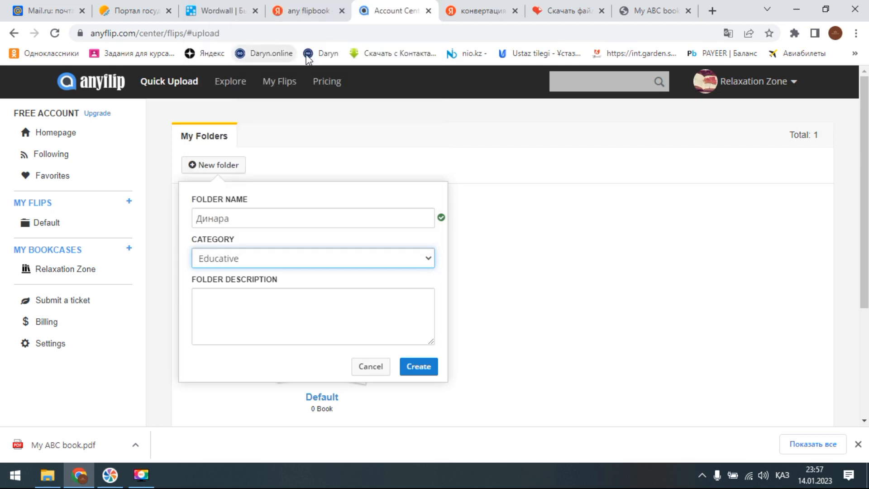
# Step: Enter the folder description "Білім саласына қатысты кітіптар" and create the folder
pyautogui.scroll(-1, 335, 262)
pyautogui.click(253, 238)
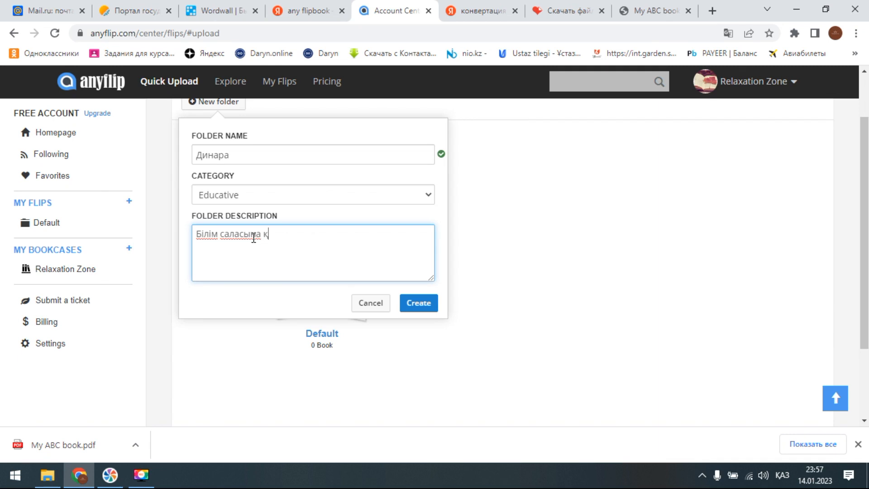
pyautogui.write('қатысты кітіптар')
pyautogui.click(404, 304)
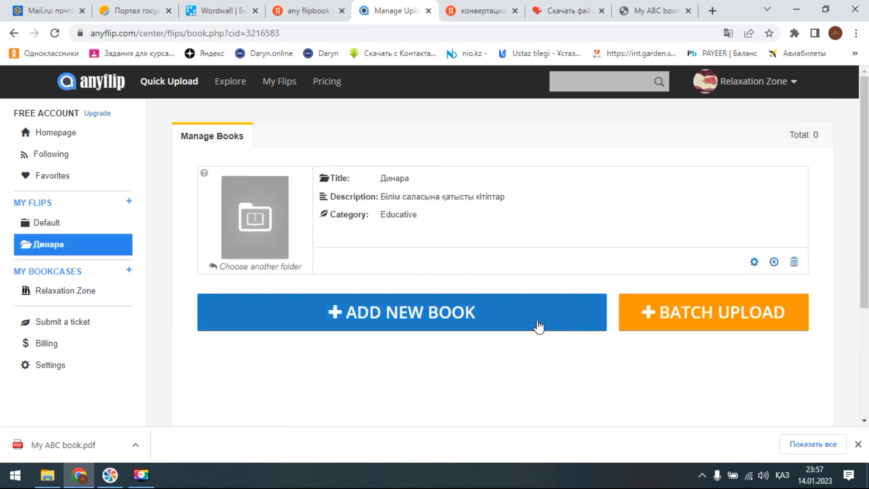
# Step: Add a new book to the folder and upload the "My ABC book" PDF from the MY BOOKS folder
pyautogui.scroll(-1, 486, 326)
pyautogui.scroll(1, 487, 326)
pyautogui.click(364, 318)
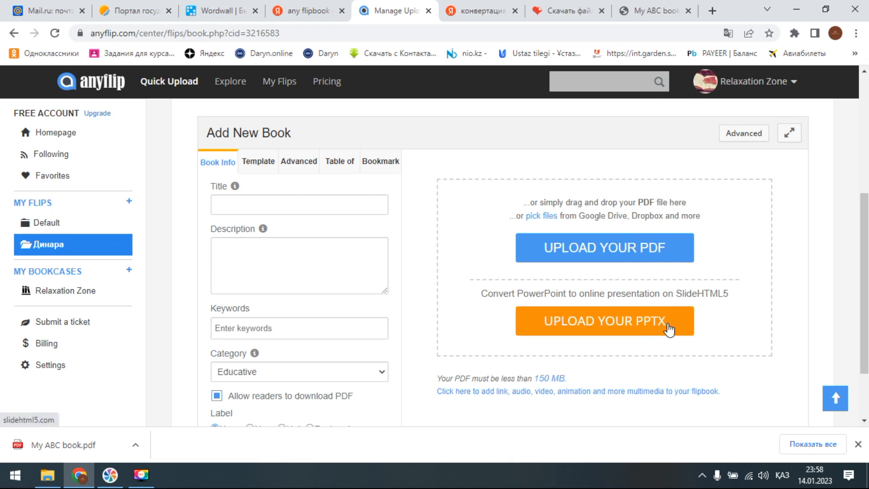
pyautogui.click(587, 258)
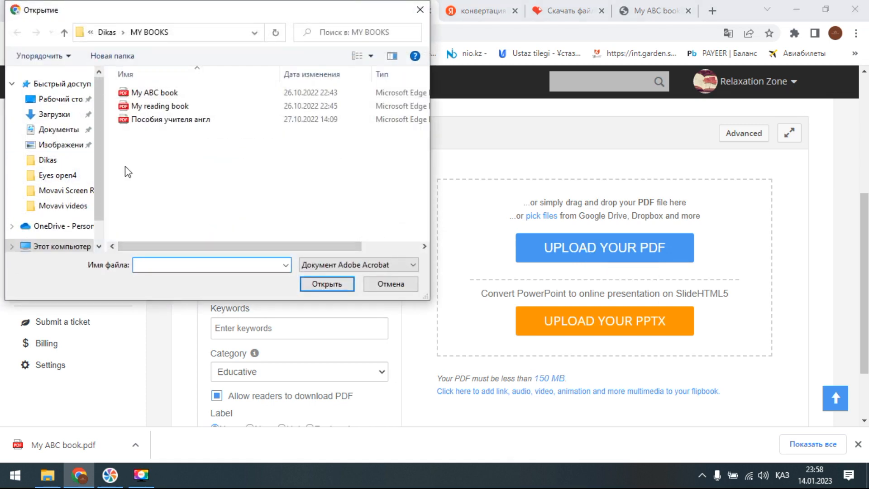
pyautogui.click(155, 94)
pyautogui.doubleClick(154, 94)
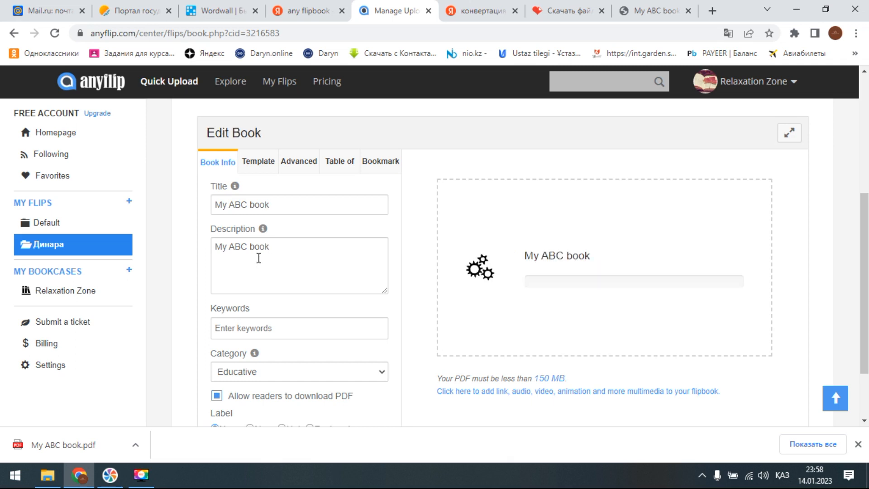
# Step: Enter "My ABC books" as the keywords of the uploaded book
pyautogui.click(244, 326)
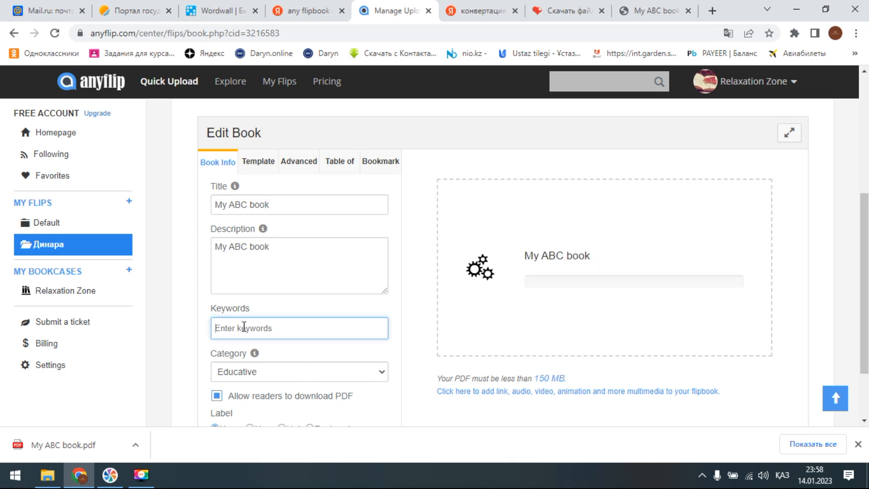
pyautogui.hotkey('alt', 'shift')
pyautogui.hotkey('alt', 'shift')
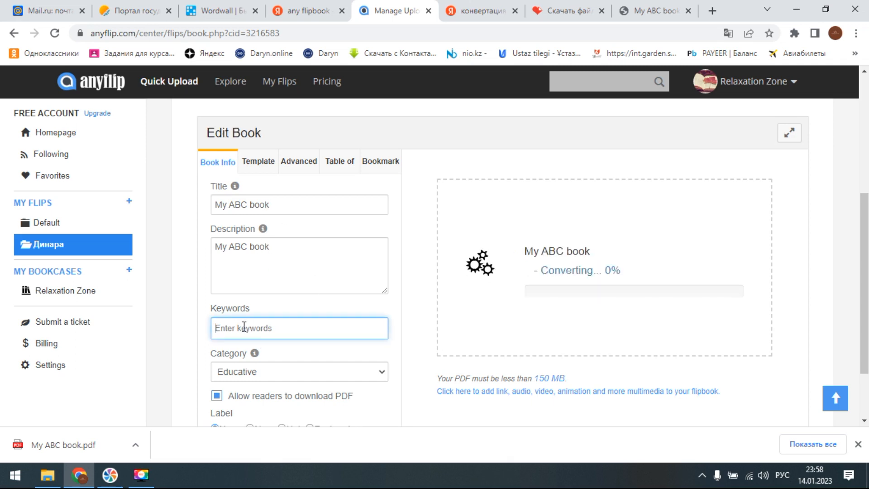
pyautogui.write('My')
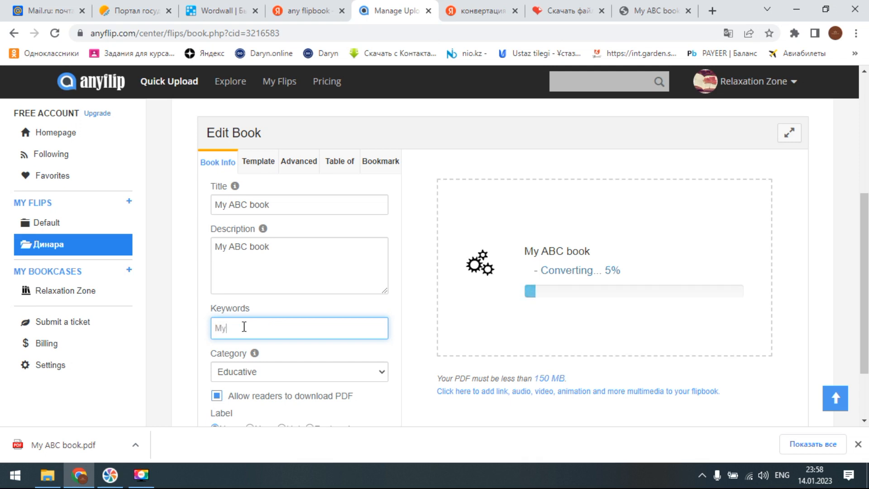
pyautogui.write(' ABC')
pyautogui.write('ooks')
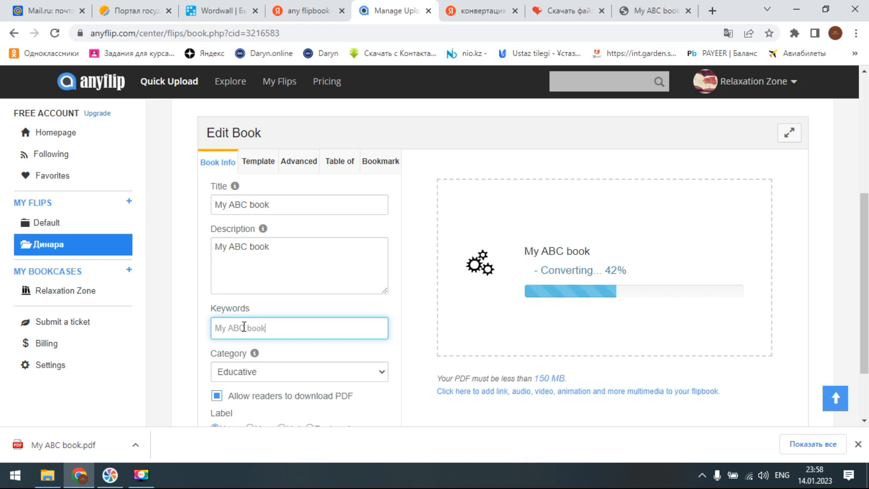
# Step: Check the book's details and page through the converted flipbook preview, returning to its first page
pyautogui.scroll(-1, 304, 316)
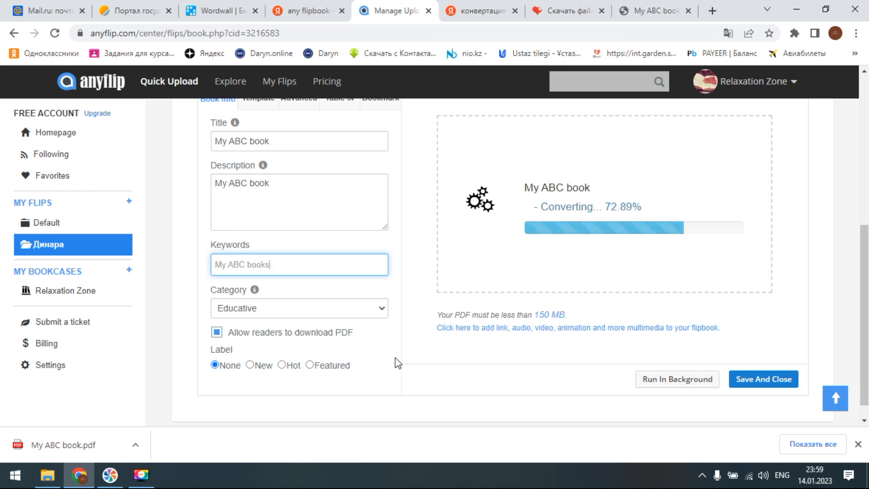
pyautogui.scroll(1, 397, 362)
pyautogui.scroll(1, 397, 363)
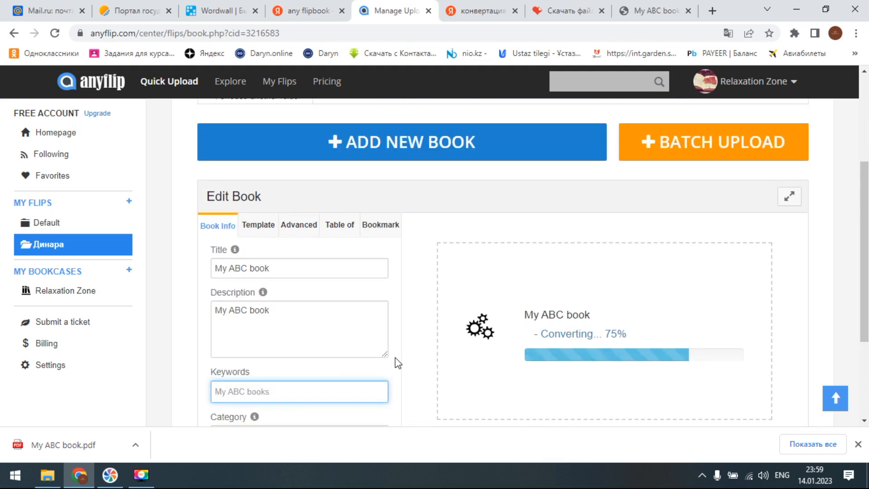
pyautogui.scroll(-1, 397, 362)
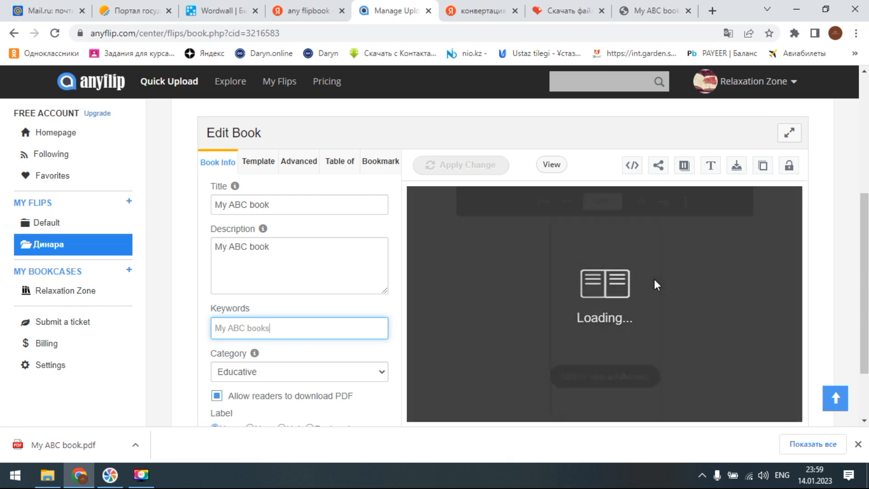
pyautogui.click(669, 313)
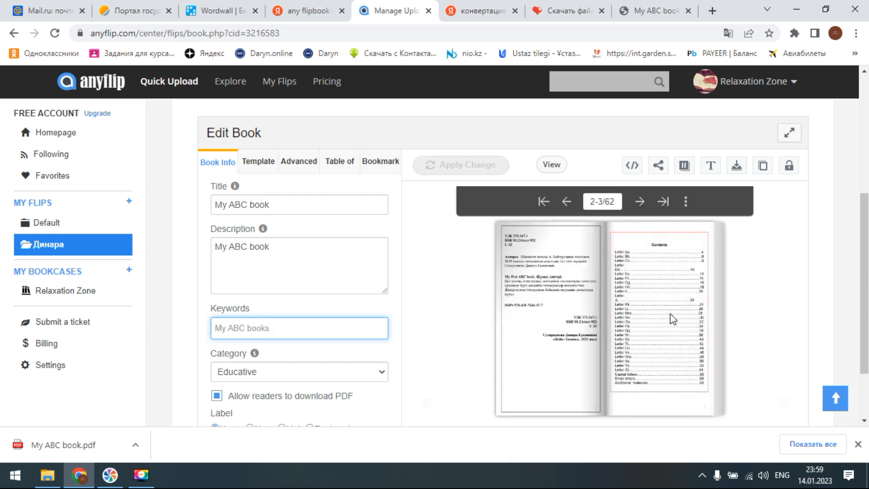
pyautogui.click(670, 313)
pyautogui.click(670, 313)
pyautogui.click(669, 313)
pyautogui.click(670, 313)
pyautogui.click(670, 313)
pyautogui.scroll(6, 670, 313)
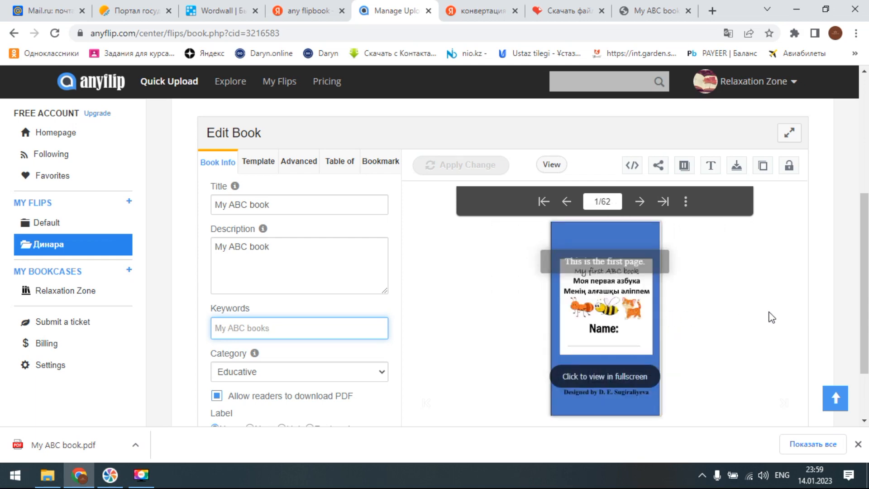
pyautogui.scroll(-2, 270, 370)
pyautogui.scroll(5, 270, 370)
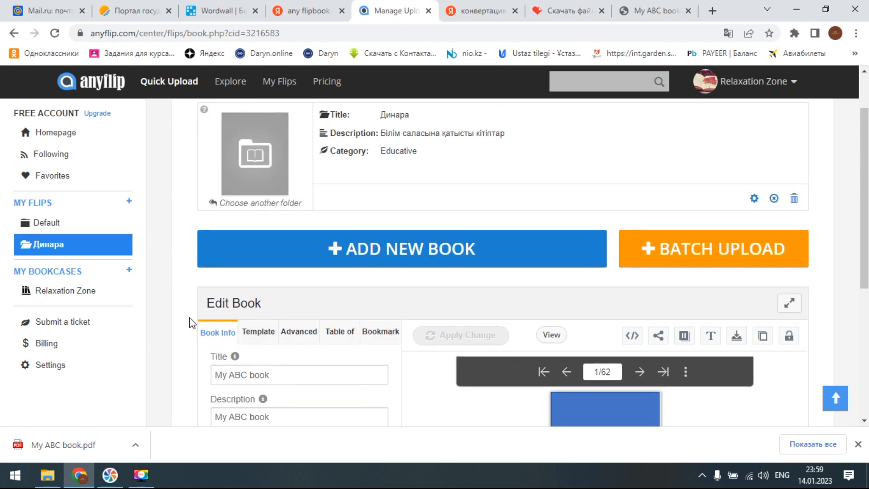
pyautogui.scroll(-3, 369, 330)
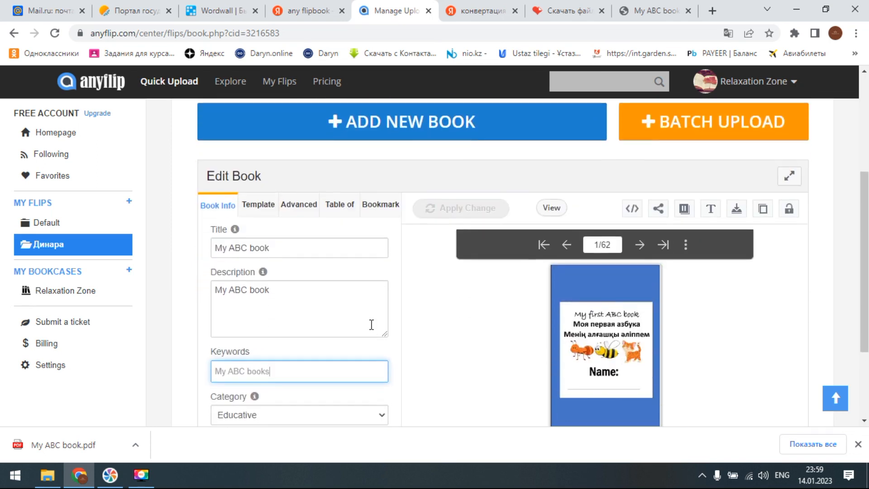
pyautogui.click(650, 339)
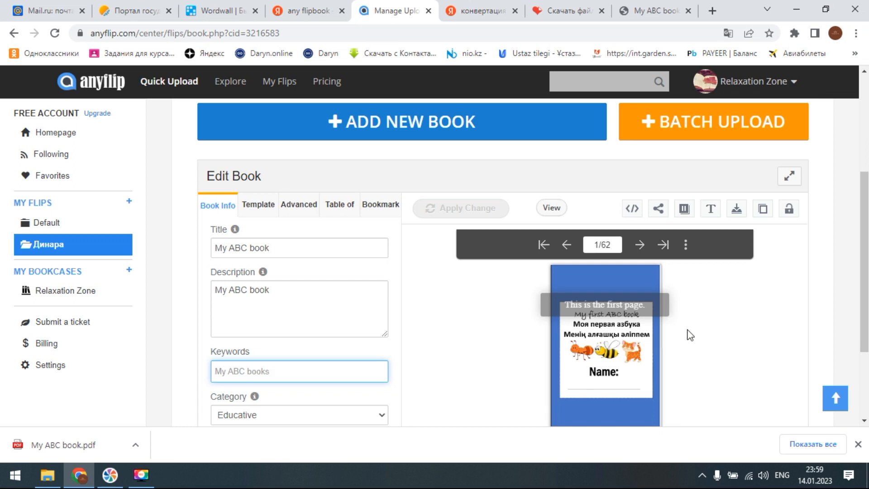
# Step: Browse the book templates in the Handy group and examine the other available template groups
pyautogui.click(260, 210)
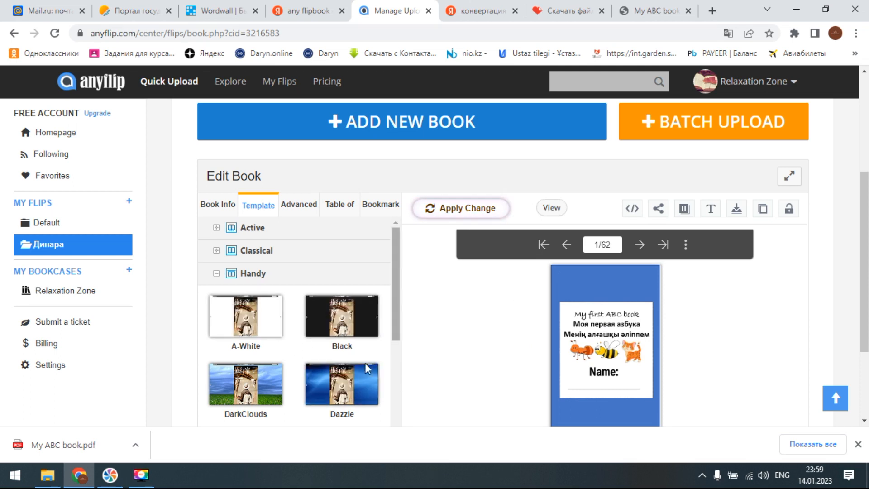
pyautogui.scroll(-1, 255, 372)
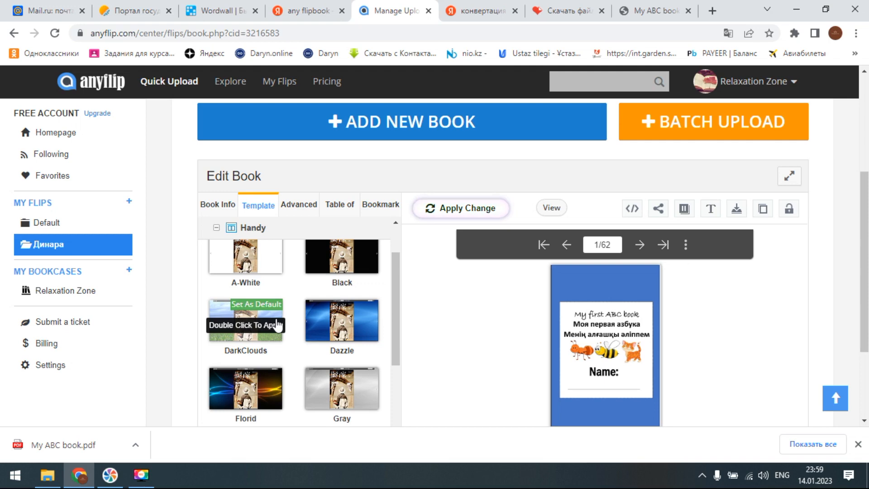
pyautogui.scroll(-1, 352, 362)
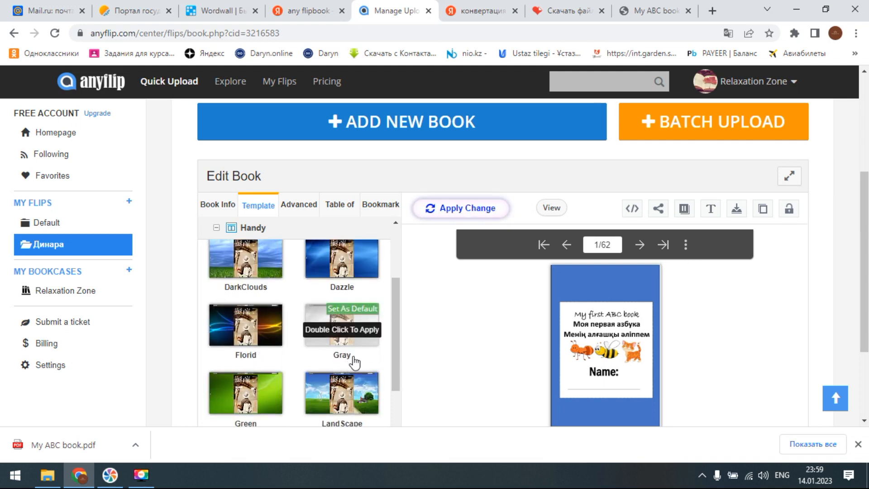
pyautogui.scroll(-1, 282, 380)
pyautogui.scroll(-1, 285, 393)
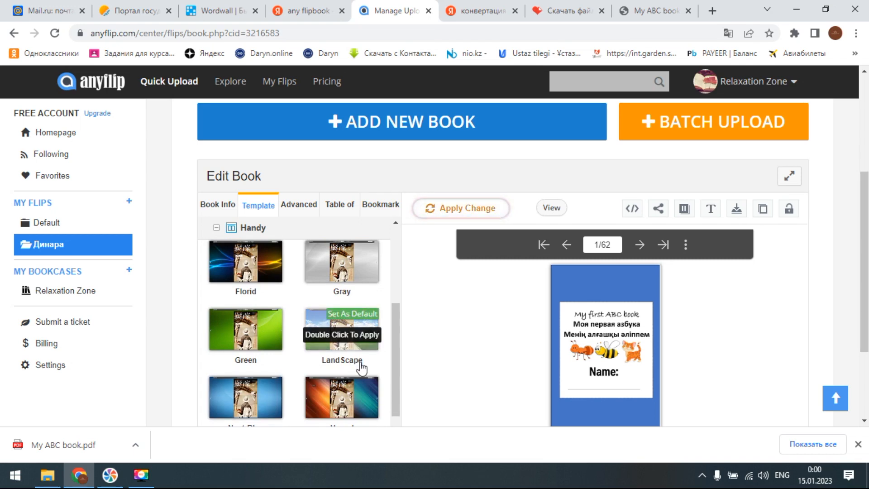
pyautogui.scroll(-1, 359, 365)
pyautogui.scroll(-1, 271, 335)
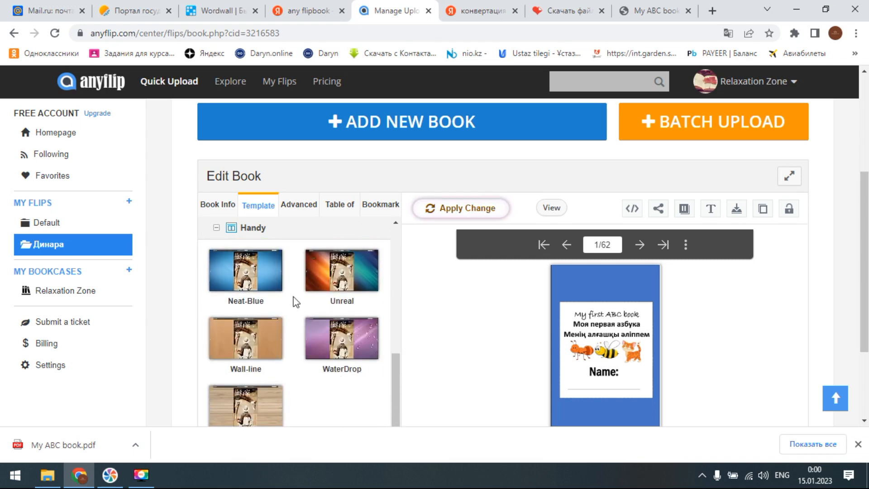
pyautogui.scroll(2, 349, 339)
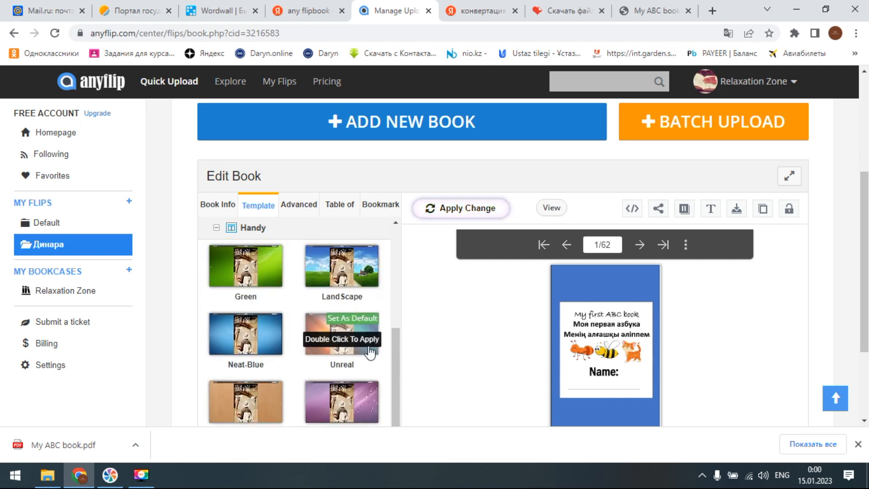
pyautogui.scroll(-2, 367, 389)
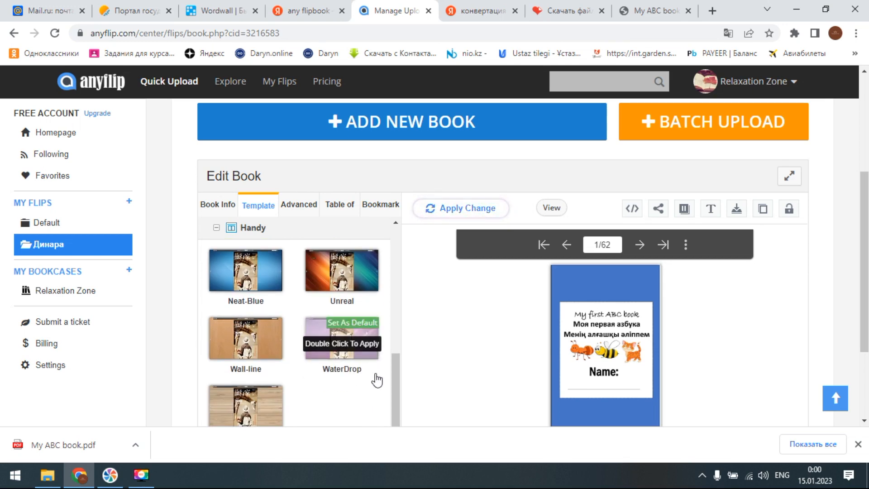
pyautogui.scroll(-2, 373, 371)
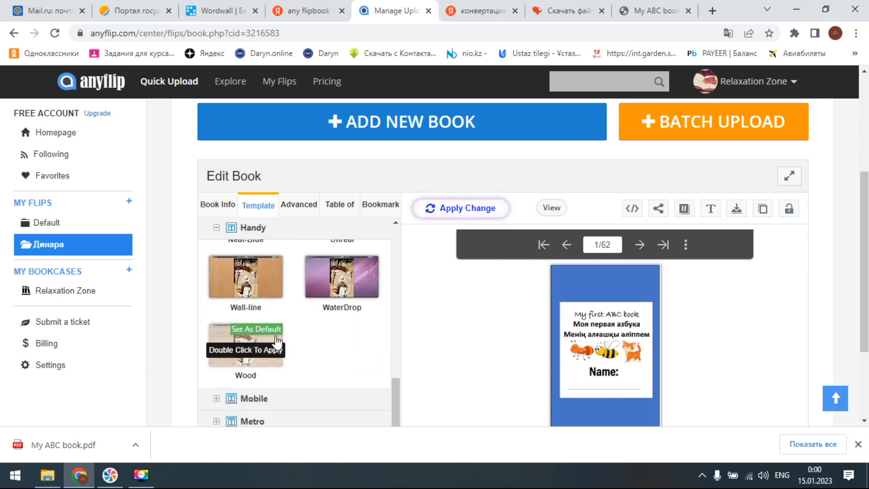
pyautogui.scroll(-2, 285, 361)
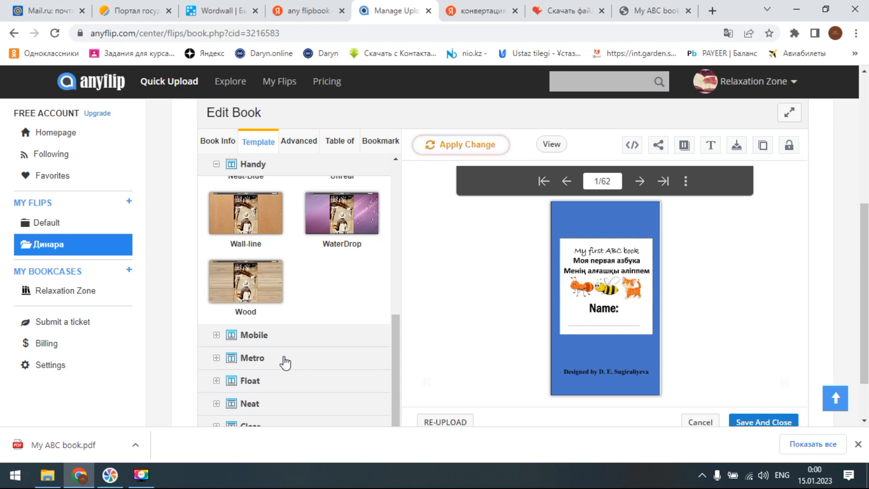
pyautogui.scroll(-2, 305, 349)
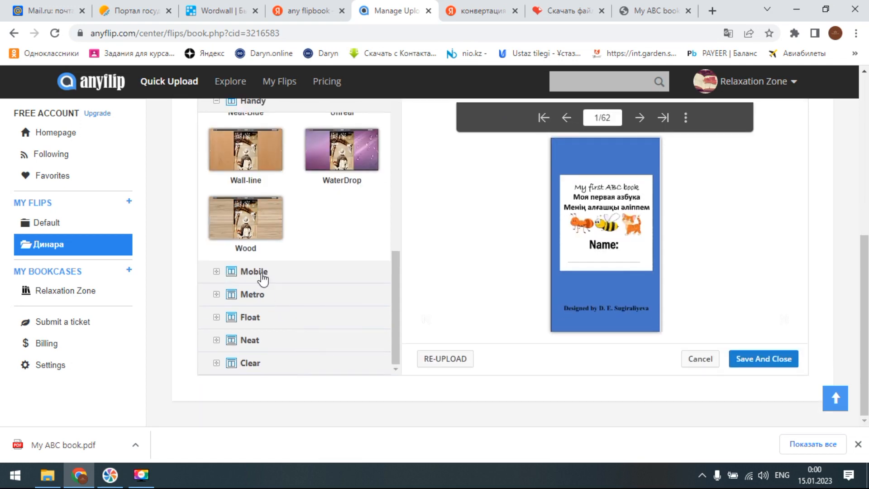
pyautogui.scroll(10, 276, 364)
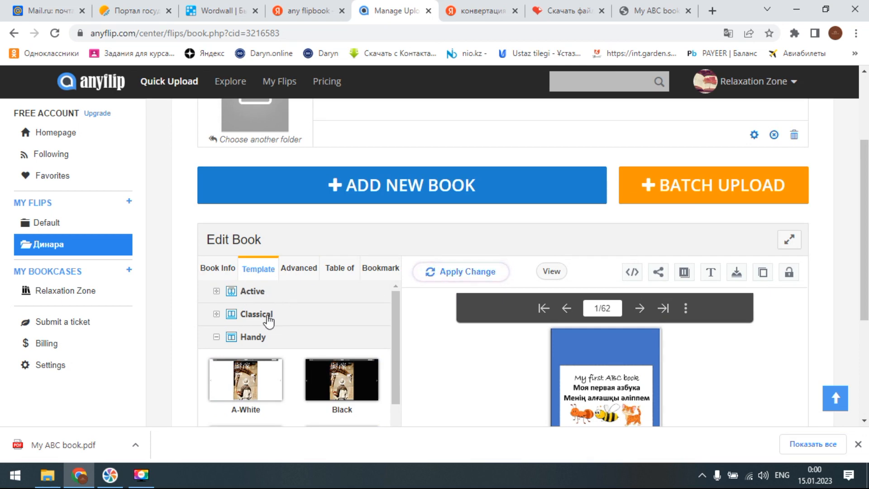
# Step: Apply the Unreal template from the Classical group to the book, make it the default, and page through the preview
pyautogui.click(269, 316)
pyautogui.scroll(-8, 362, 323)
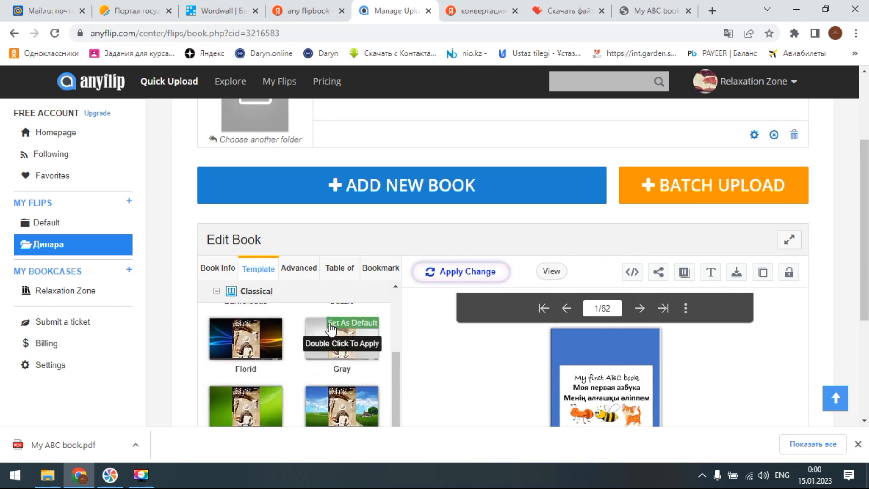
pyautogui.scroll(8, 332, 328)
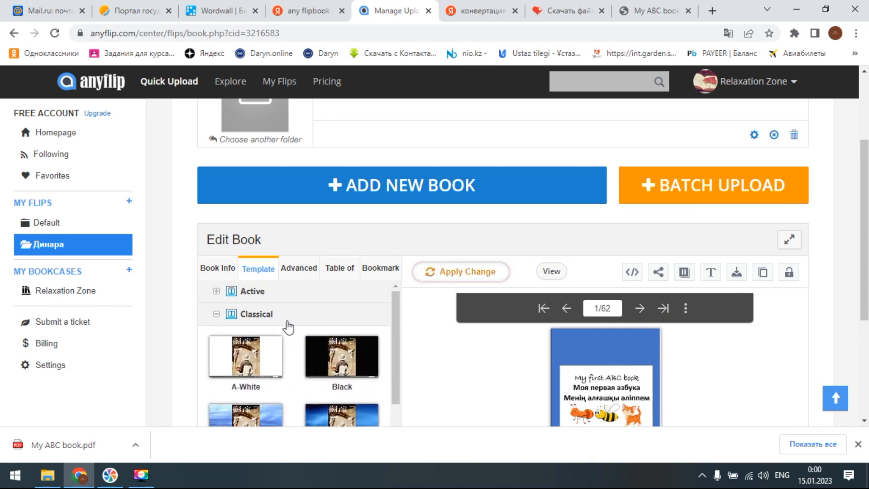
pyautogui.scroll(-3, 291, 325)
pyautogui.scroll(-10, 332, 324)
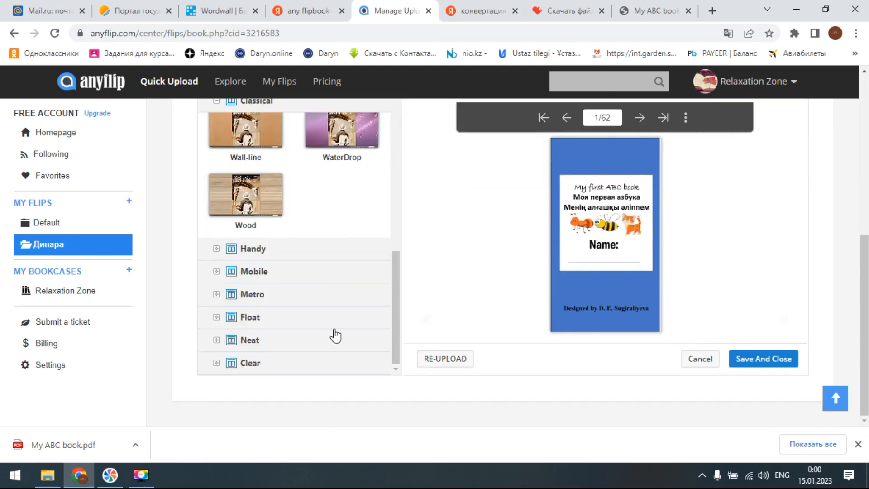
pyautogui.scroll(4, 335, 335)
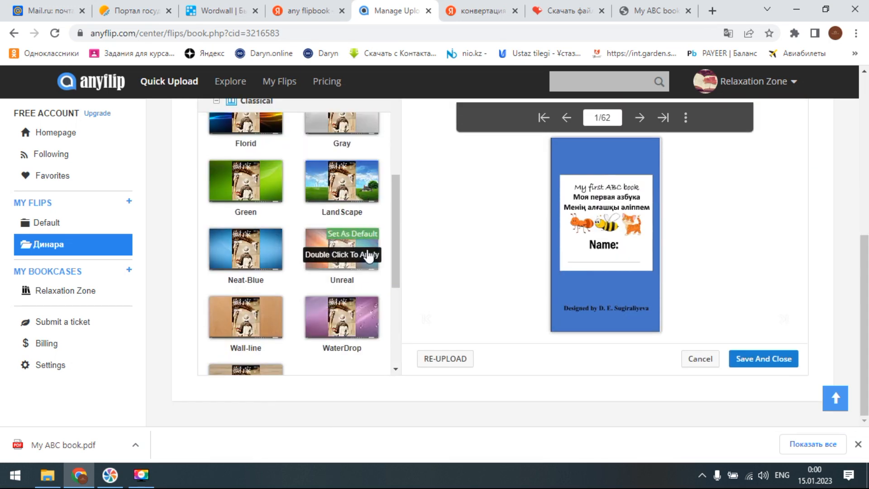
pyautogui.click(372, 249)
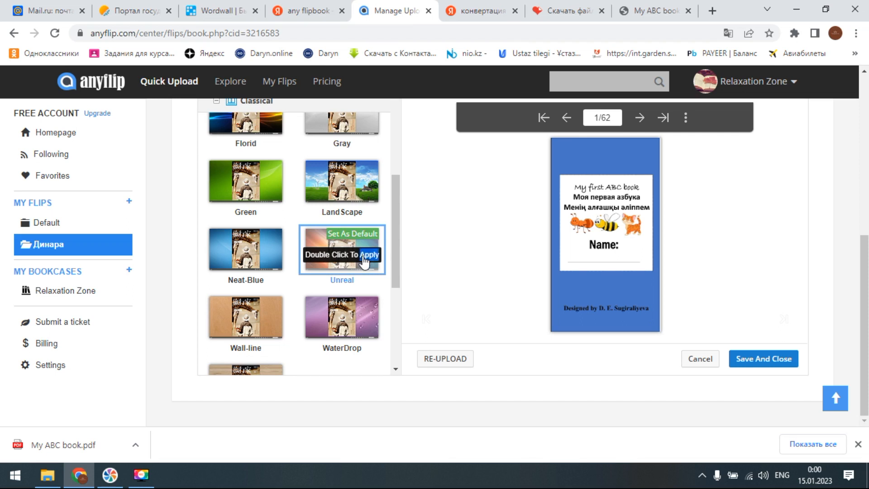
pyautogui.click(367, 234)
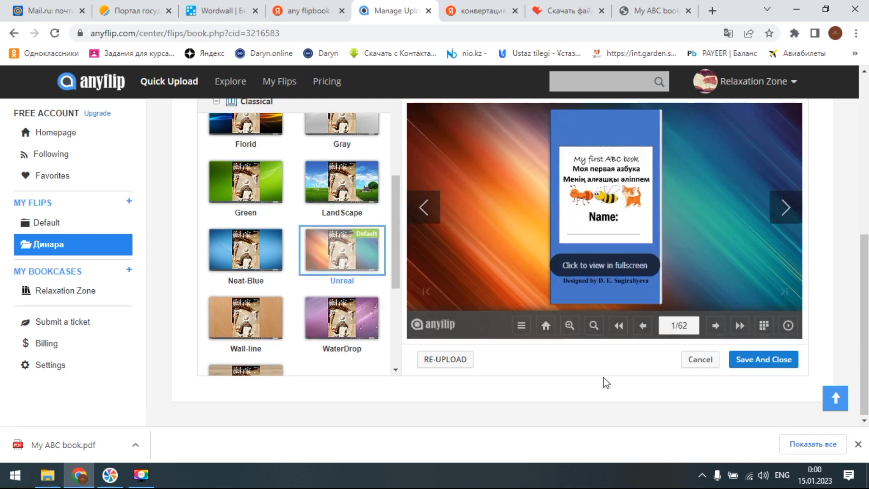
pyautogui.scroll(2, 703, 222)
pyautogui.scroll(-3, 715, 272)
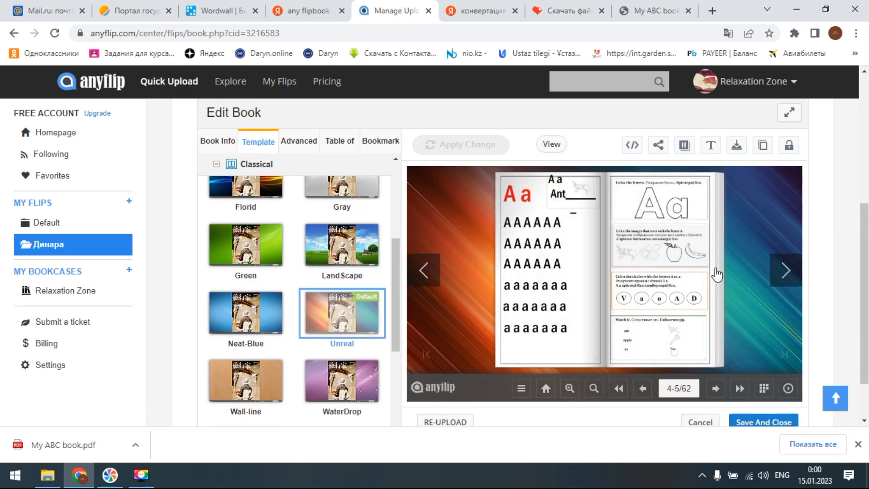
pyautogui.scroll(-2, 716, 274)
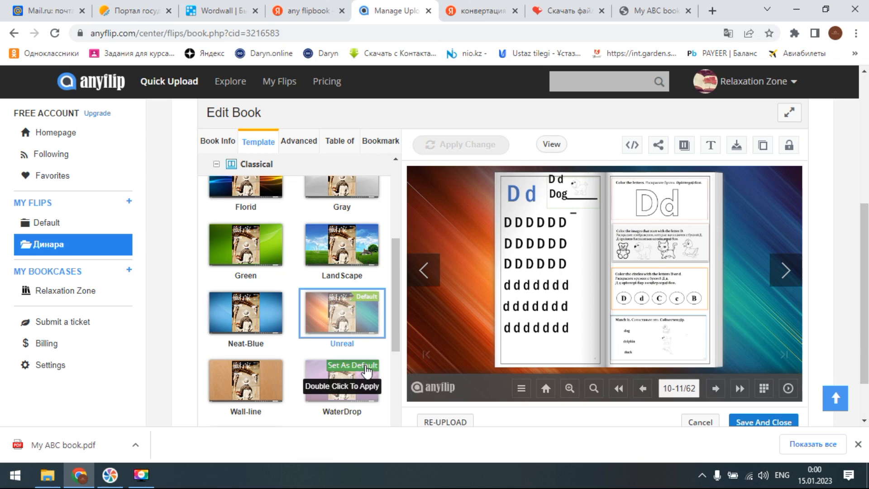
# Step: Set the WaterDrop template in the Classical group as the default and select it for the book
pyautogui.click(366, 366)
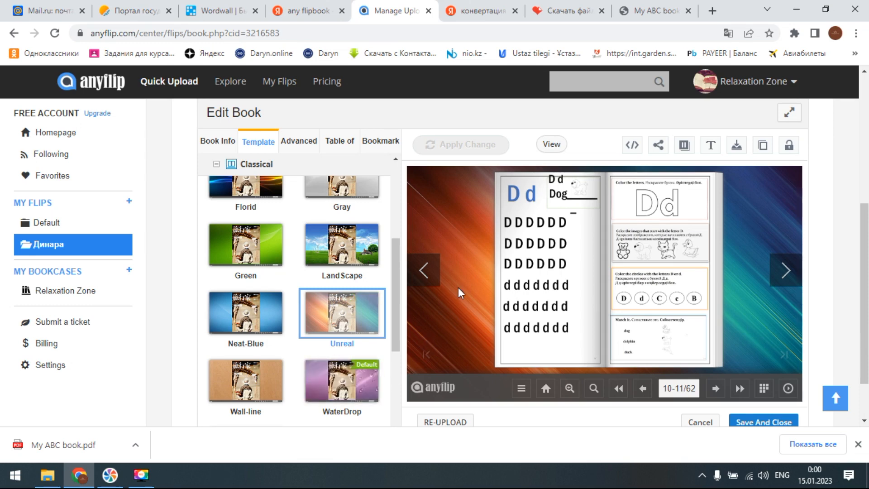
pyautogui.scroll(-2, 409, 385)
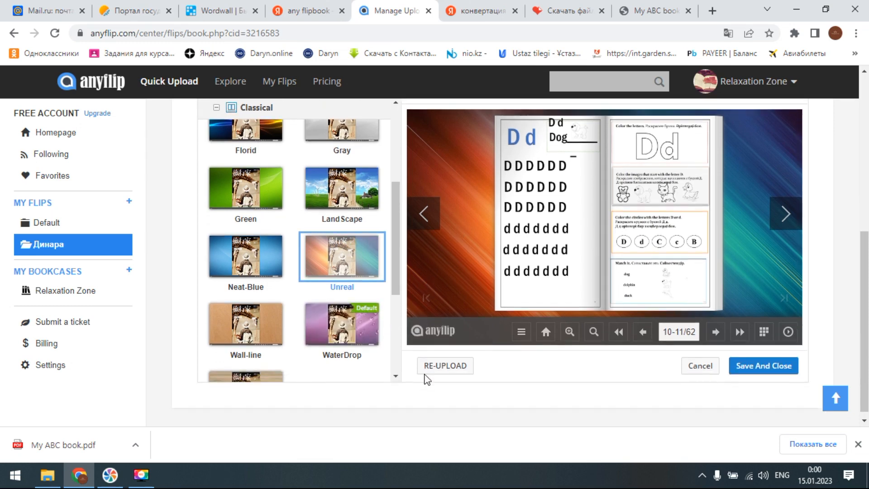
pyautogui.click(359, 327)
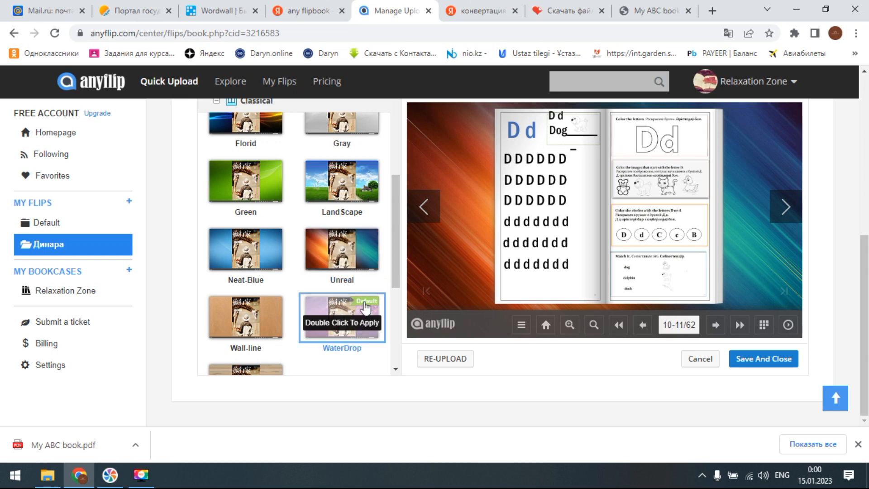
pyautogui.scroll(7, 634, 238)
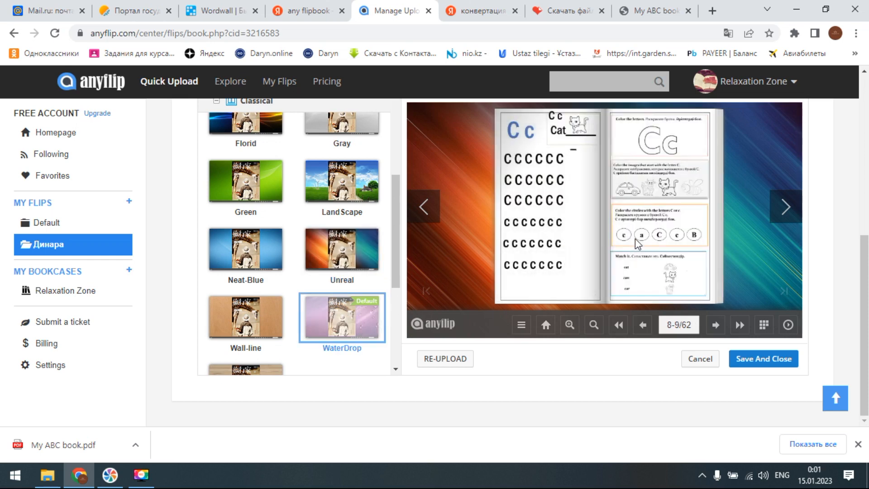
# Step: Set the Unreal template in the Classical group as the default and look through the group's other templates
pyautogui.scroll(-7, 608, 313)
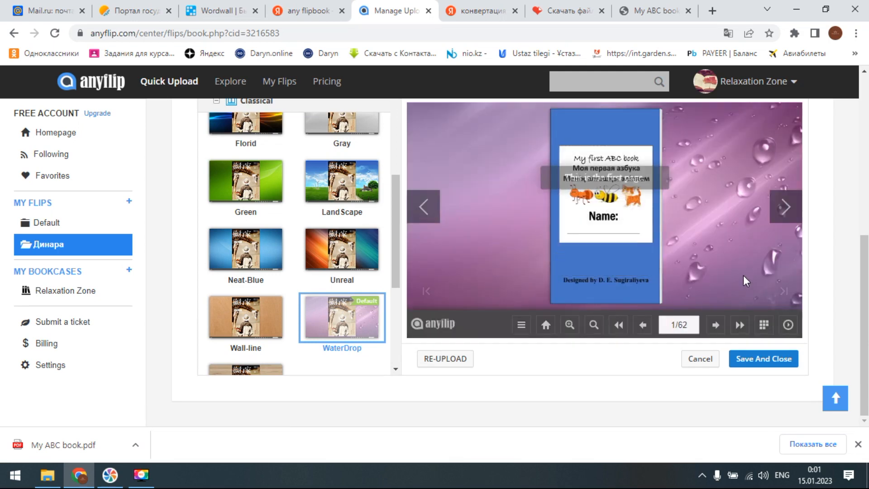
pyautogui.scroll(2, 357, 294)
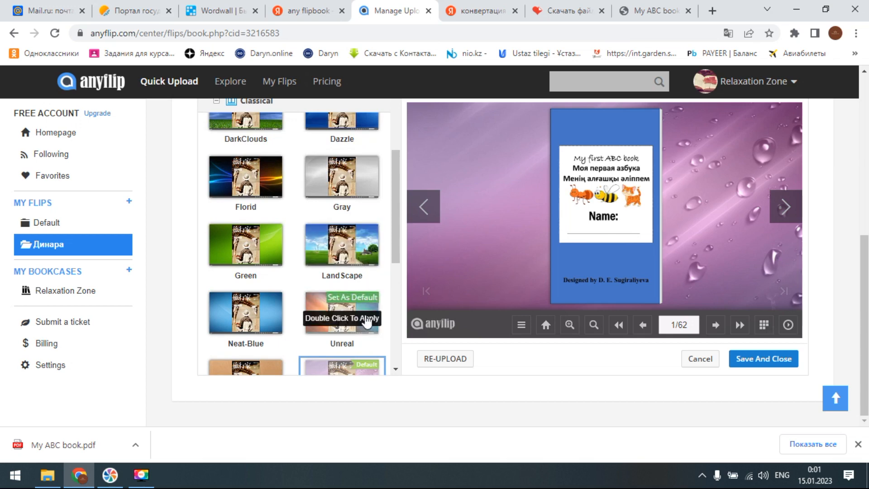
pyautogui.click(347, 300)
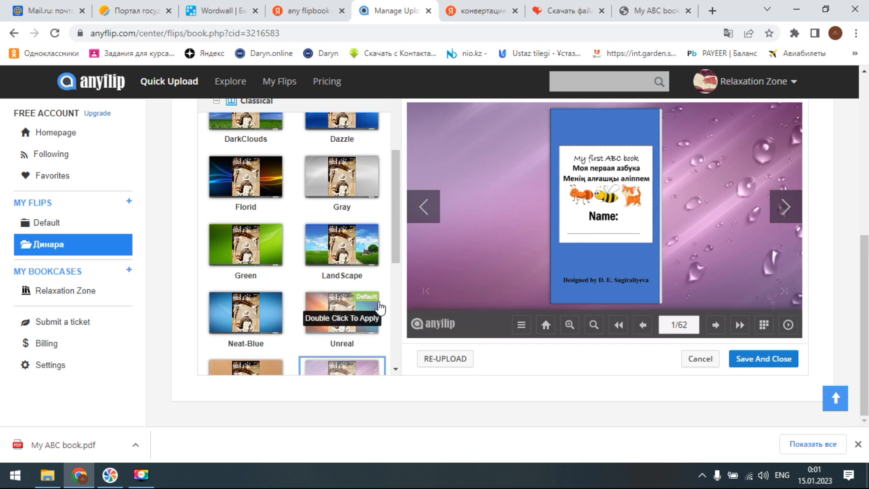
pyautogui.scroll(2, 379, 306)
pyautogui.scroll(2, 379, 306)
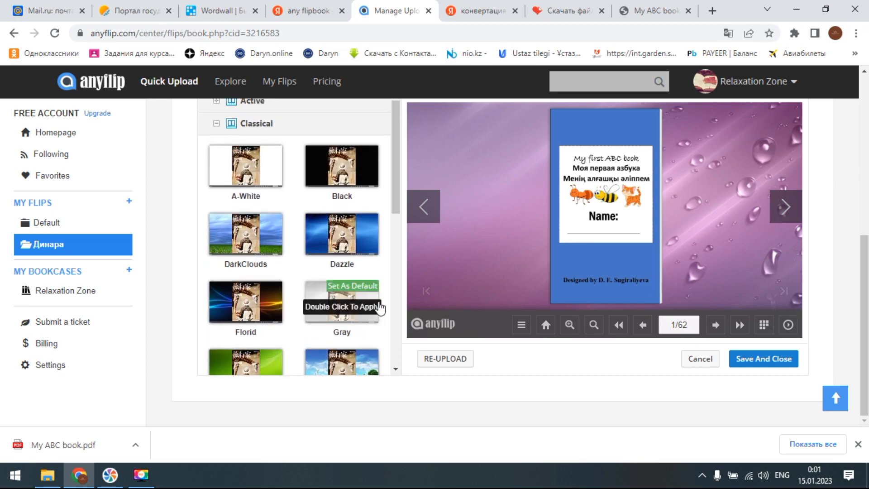
pyautogui.scroll(-4, 379, 307)
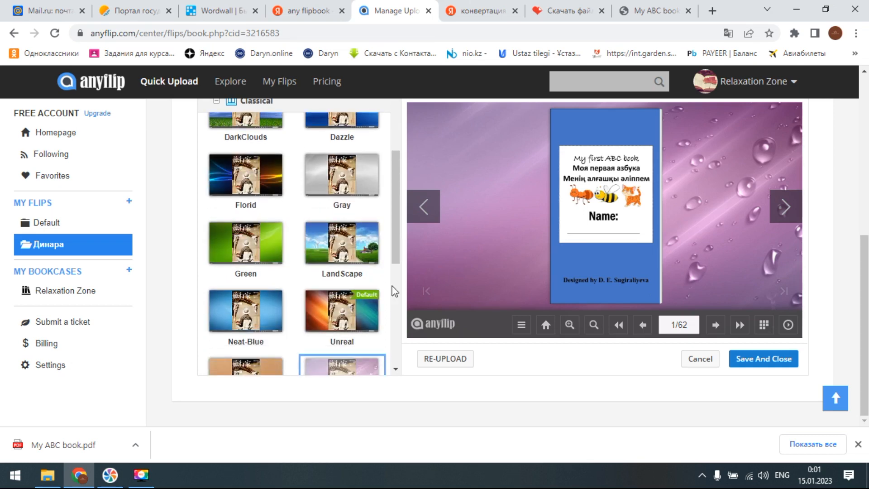
pyautogui.scroll(-2, 382, 336)
pyautogui.scroll(4, 229, 215)
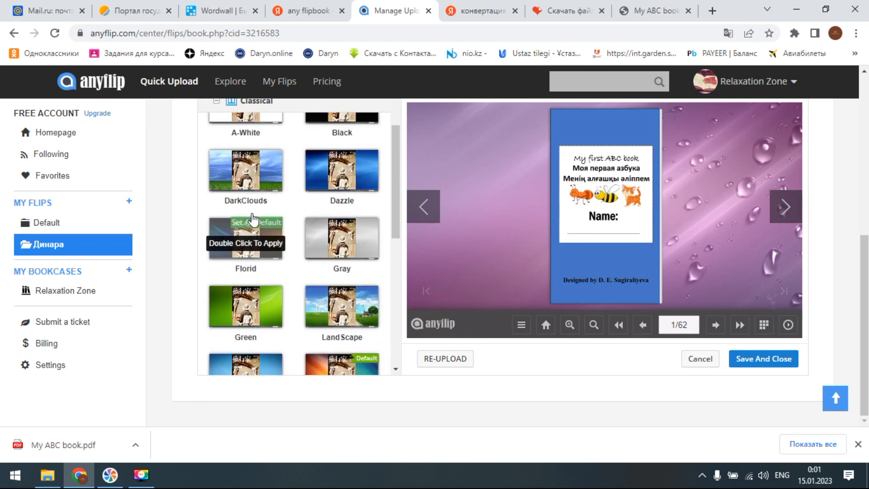
# Step: Try the DarkClouds template and the Florid template of the Classical group as the book's default design
pyautogui.scroll(2, 339, 281)
pyautogui.doubleClick(255, 220)
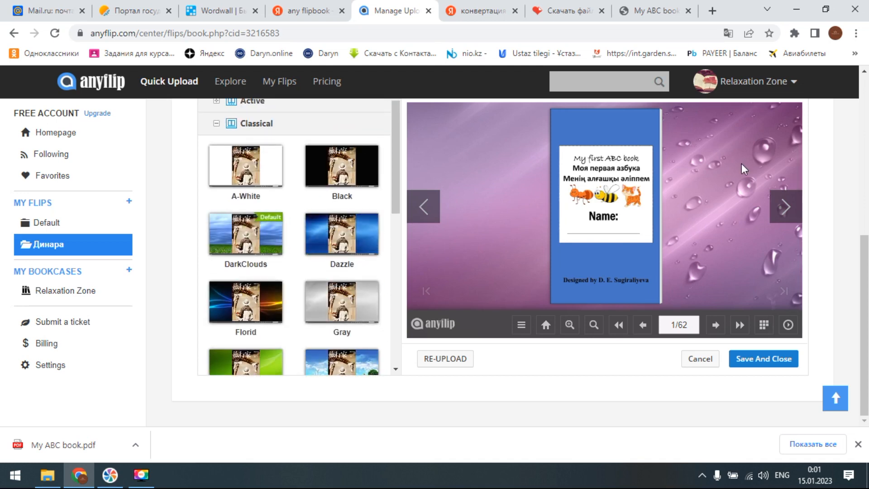
pyautogui.click(272, 221)
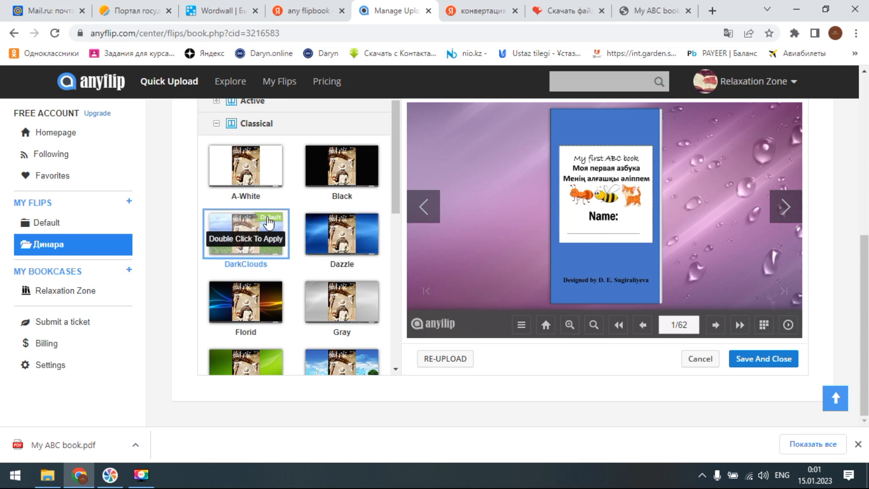
pyautogui.doubleClick(268, 217)
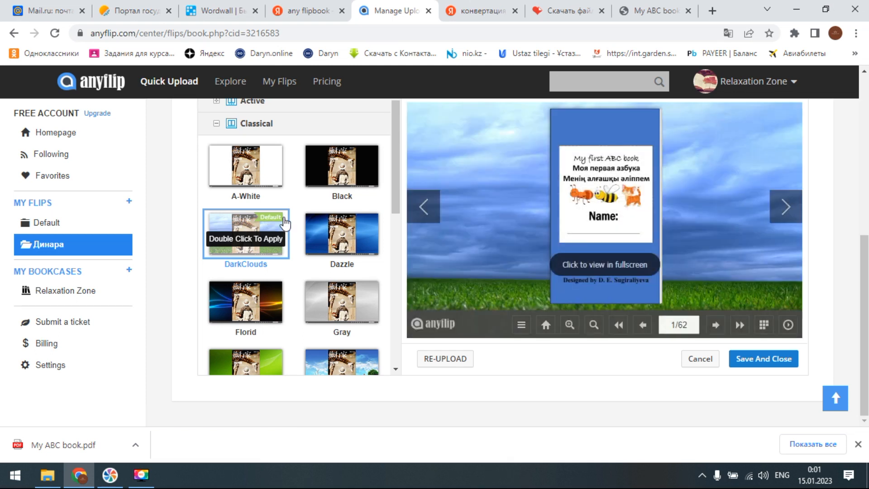
pyautogui.scroll(-1, 258, 252)
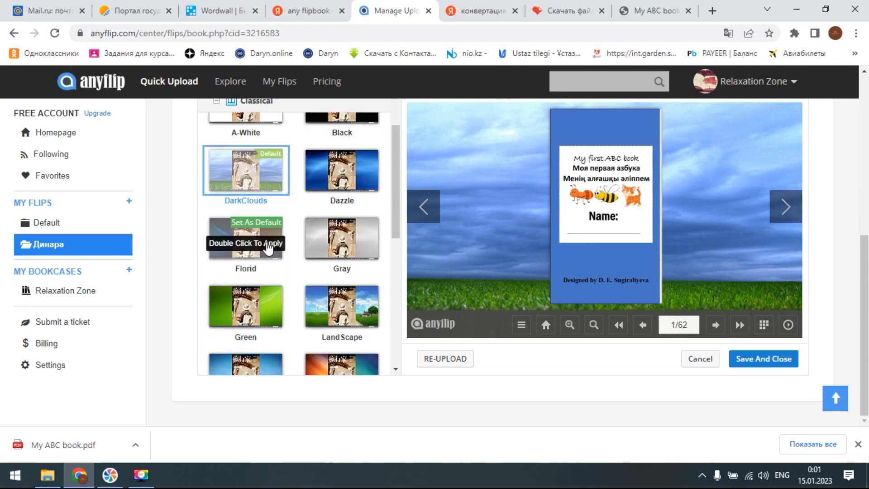
pyautogui.click(266, 227)
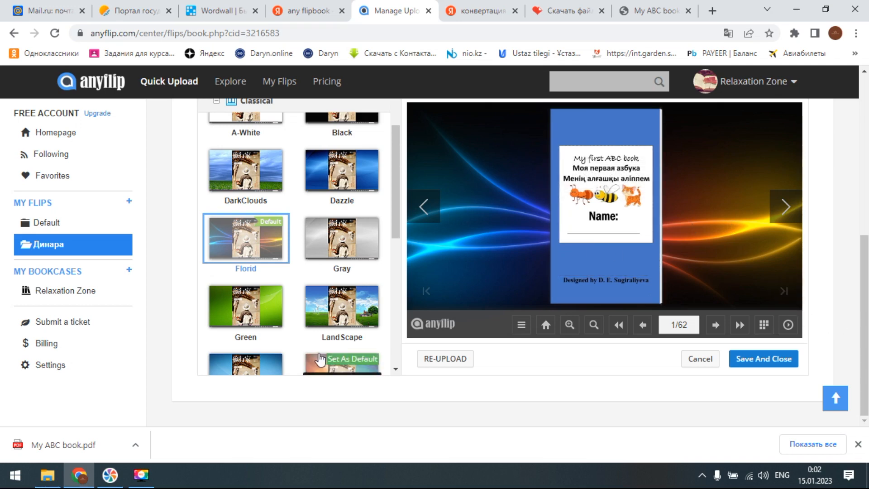
# Step: Make the Unreal template in the Classical group the default and select it for the book
pyautogui.scroll(-6, 319, 356)
pyautogui.scroll(3, 320, 355)
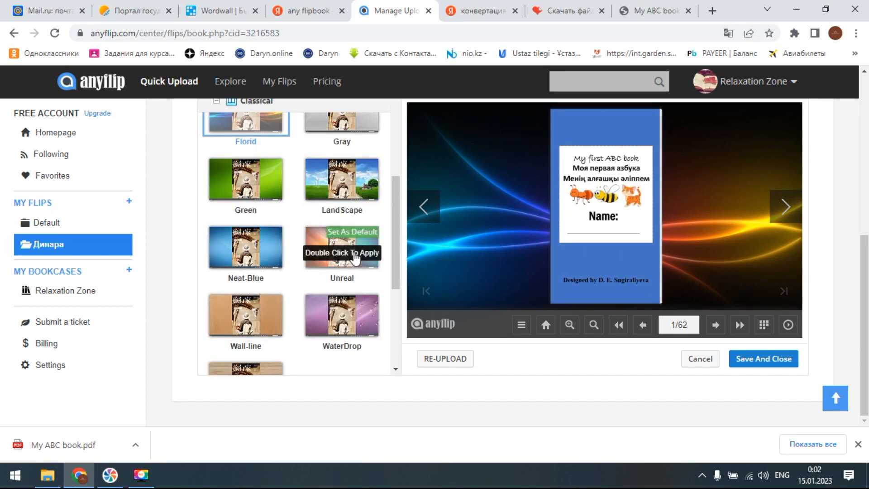
pyautogui.click(359, 233)
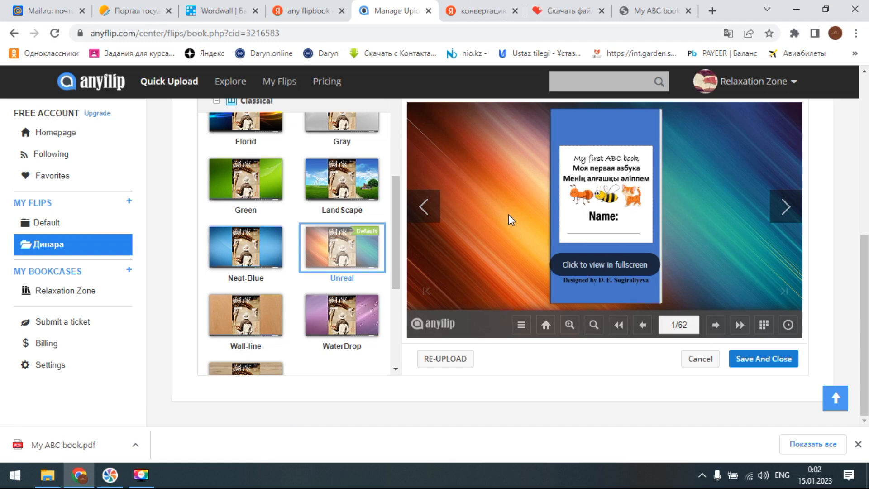
# Step: Examine the book's advanced settings, including the preloader options and the other setting groups
pyautogui.scroll(4, 227, 246)
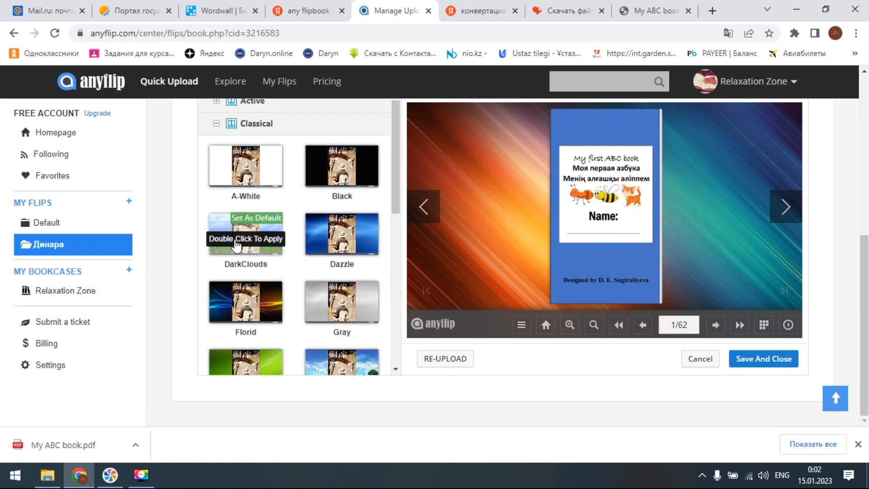
pyautogui.scroll(5, 235, 245)
pyautogui.scroll(-1, 333, 246)
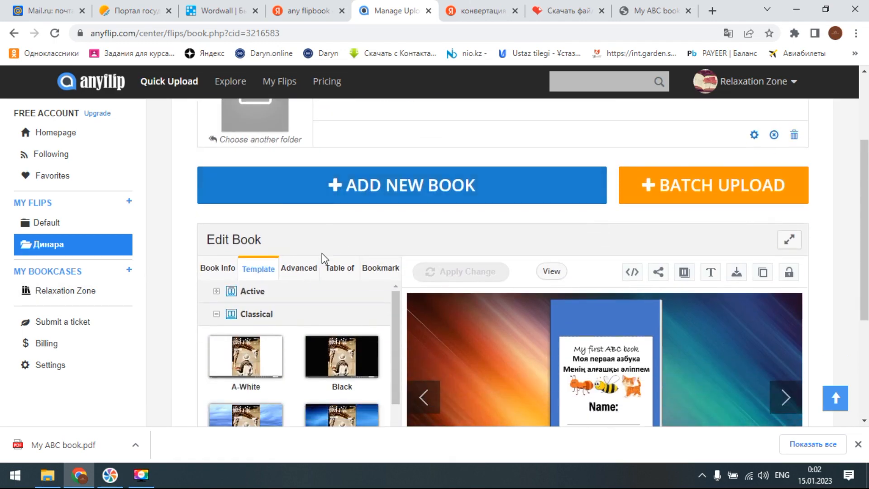
pyautogui.click(299, 268)
pyautogui.scroll(-1, 367, 251)
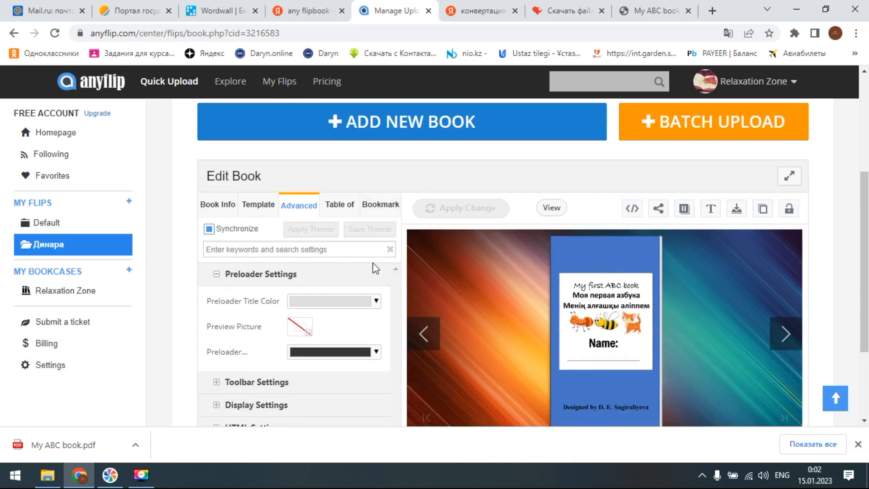
pyautogui.scroll(-1, 375, 268)
pyautogui.scroll(-1, 375, 268)
pyautogui.scroll(2, 374, 268)
pyautogui.scroll(-1, 375, 268)
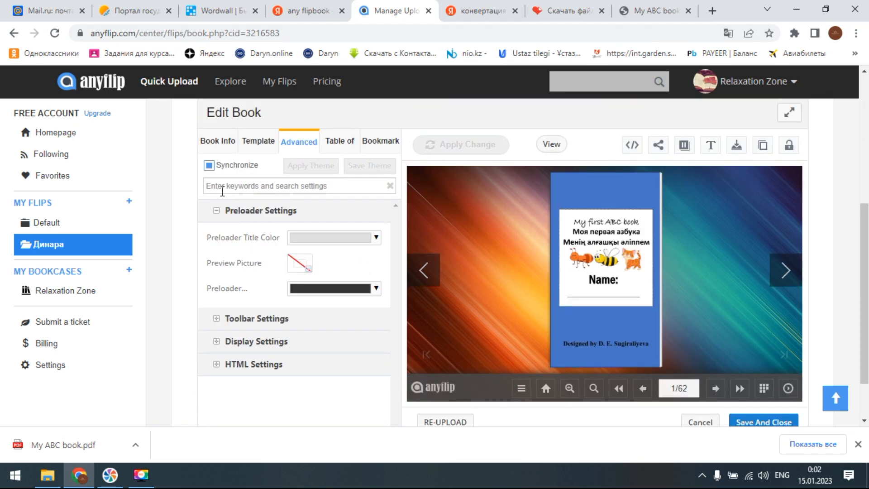
# Step: Search the advanced settings for "My ABC books" and try to apply the theme
pyautogui.click(231, 189)
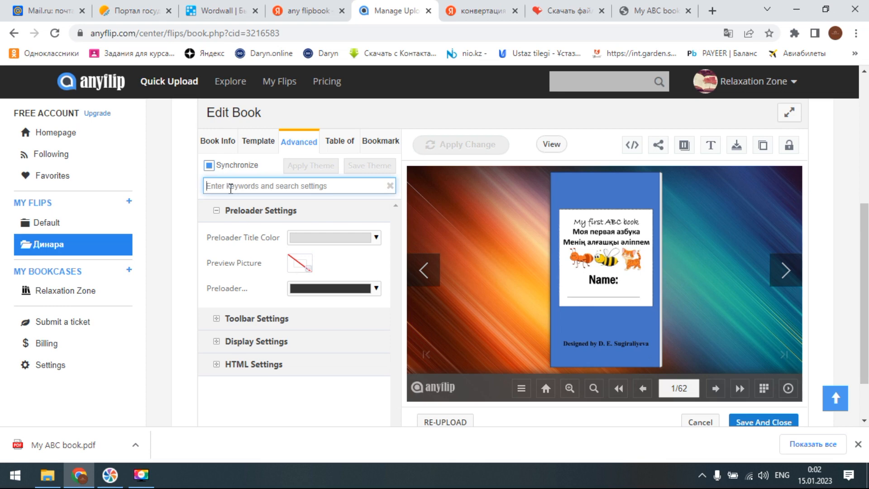
pyautogui.write('My ABC books')
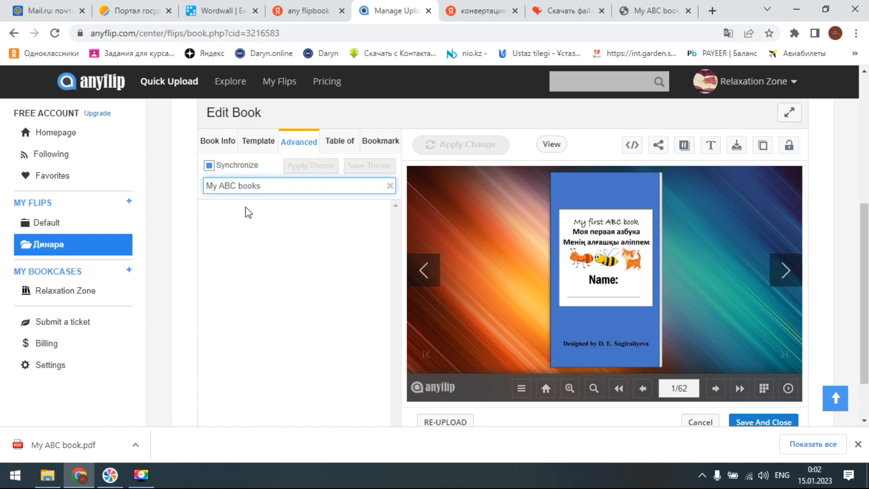
pyautogui.scroll(-2, 245, 208)
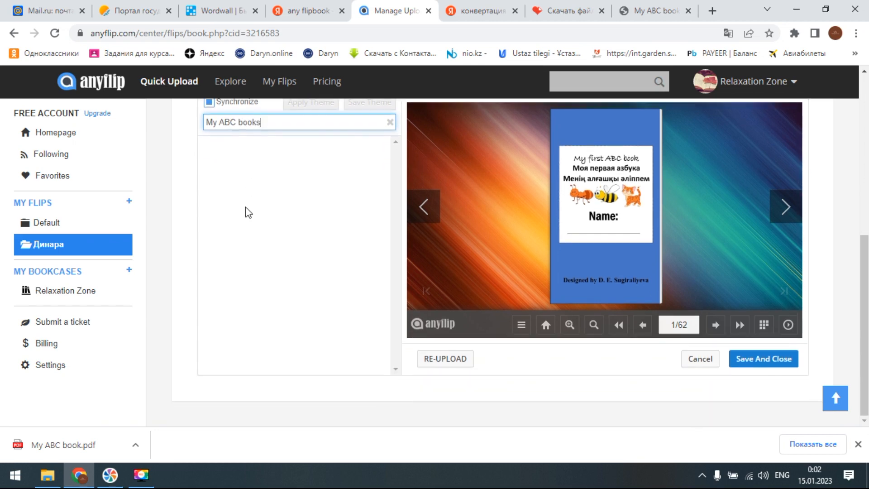
pyautogui.scroll(1, 246, 208)
pyautogui.scroll(4, 245, 207)
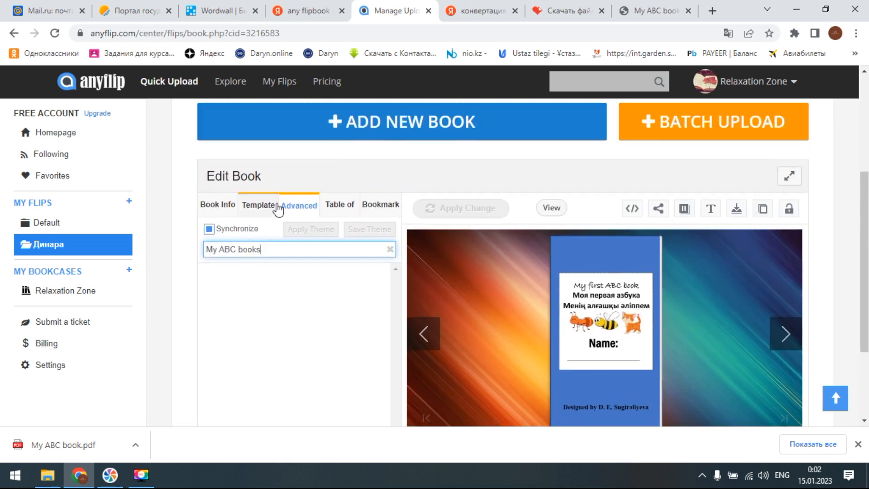
pyautogui.click(313, 230)
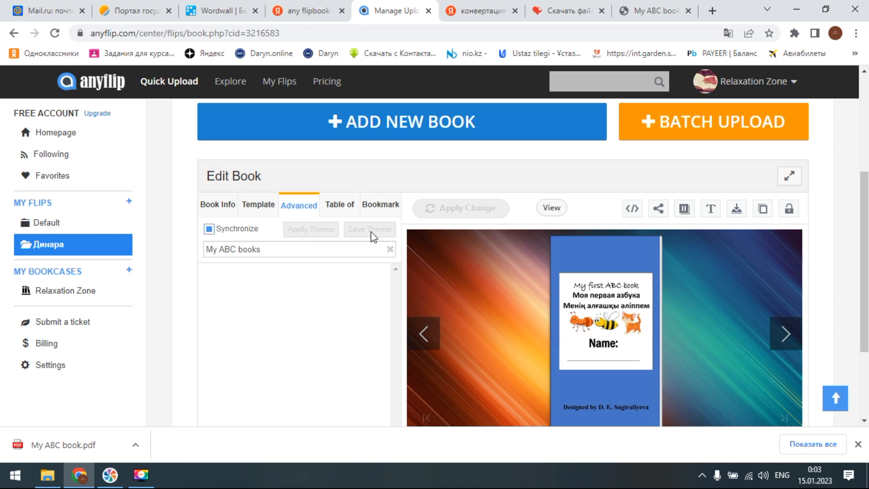
# Step: Check the book's table of contents options and its bookmark options
pyautogui.scroll(-1, 372, 236)
pyautogui.click(339, 142)
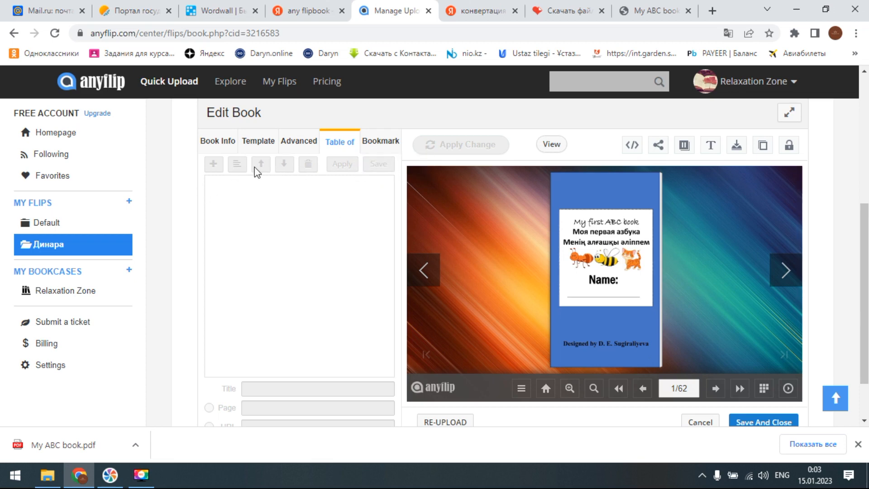
pyautogui.click(382, 141)
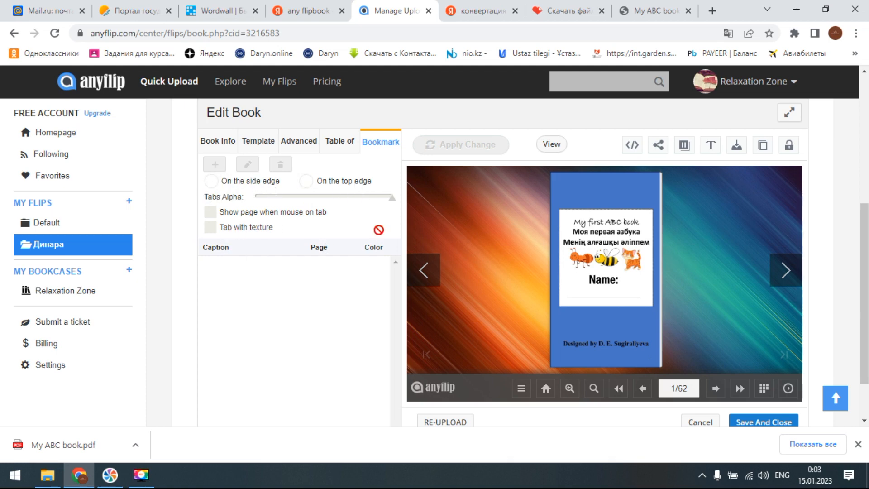
# Step: Return to the book templates and review the selected Unreal design and the remaining template groups
pyautogui.click(258, 141)
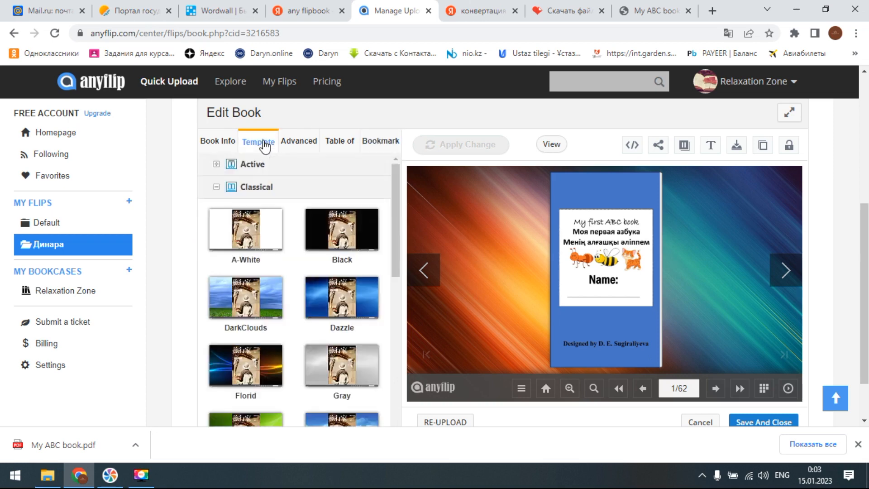
pyautogui.scroll(-5, 365, 258)
pyautogui.scroll(-3, 367, 261)
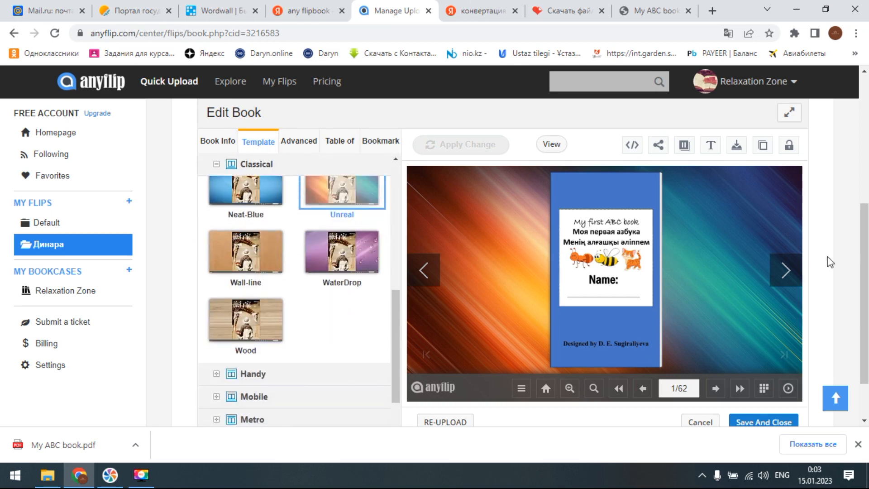
pyautogui.scroll(-2, 802, 250)
pyautogui.scroll(3, 802, 250)
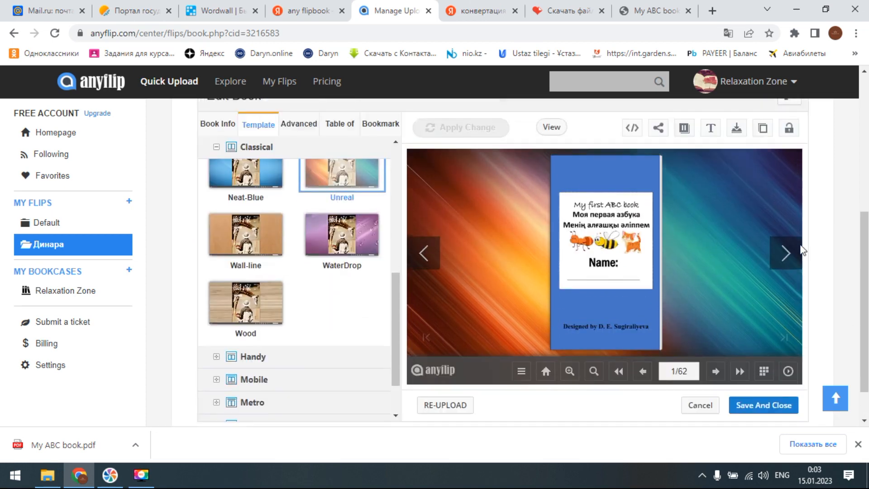
pyautogui.scroll(-2, 802, 250)
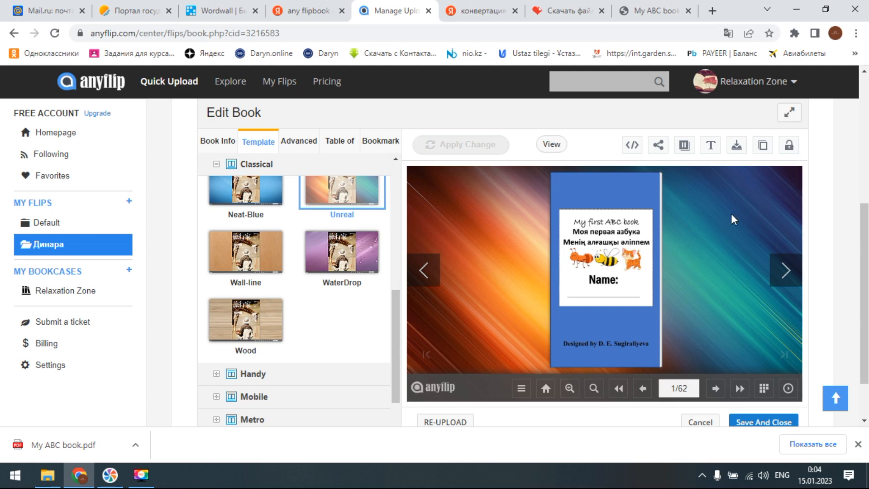
# Step: Open the full online view of the flipbook and page forward through it to pages 20-21
pyautogui.click(551, 143)
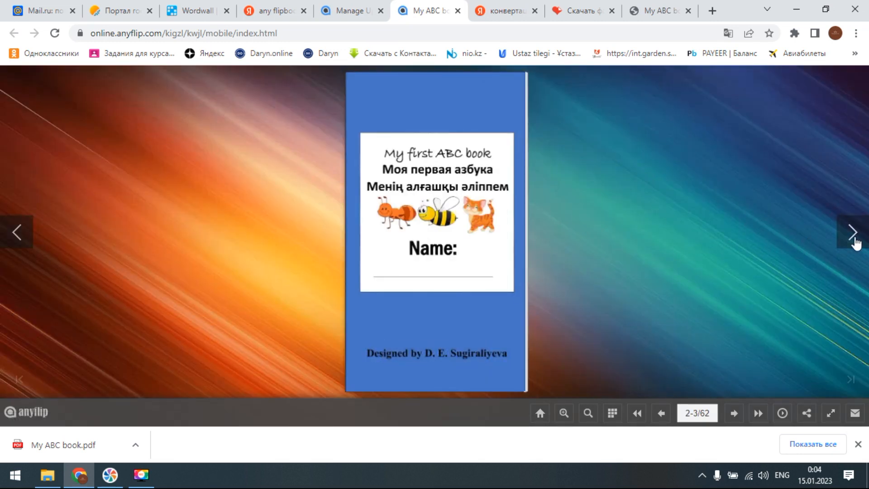
pyautogui.click(854, 233)
pyautogui.click(853, 235)
pyautogui.click(854, 235)
pyautogui.click(854, 234)
pyautogui.click(853, 234)
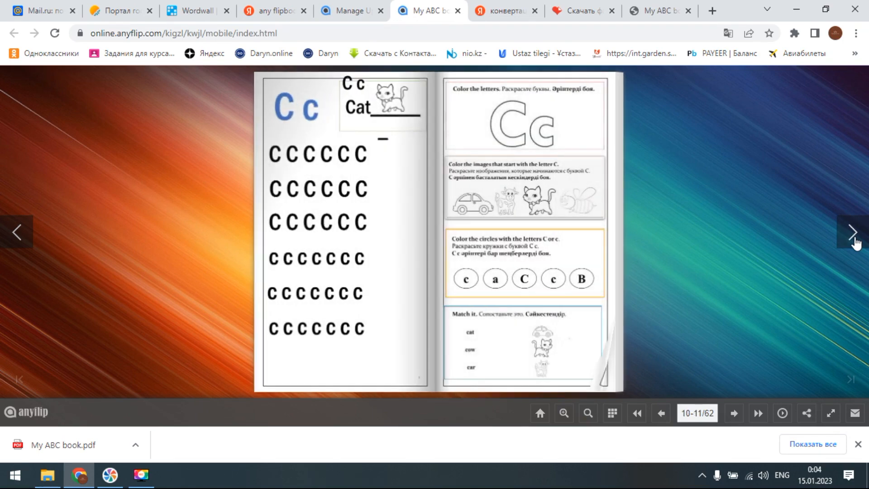
pyautogui.click(853, 234)
pyautogui.click(854, 238)
pyautogui.click(854, 237)
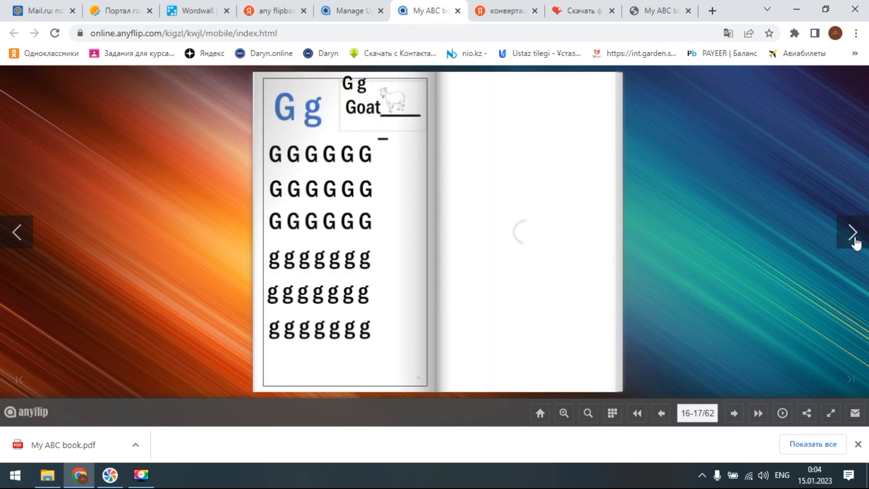
pyautogui.click(854, 237)
pyautogui.click(854, 238)
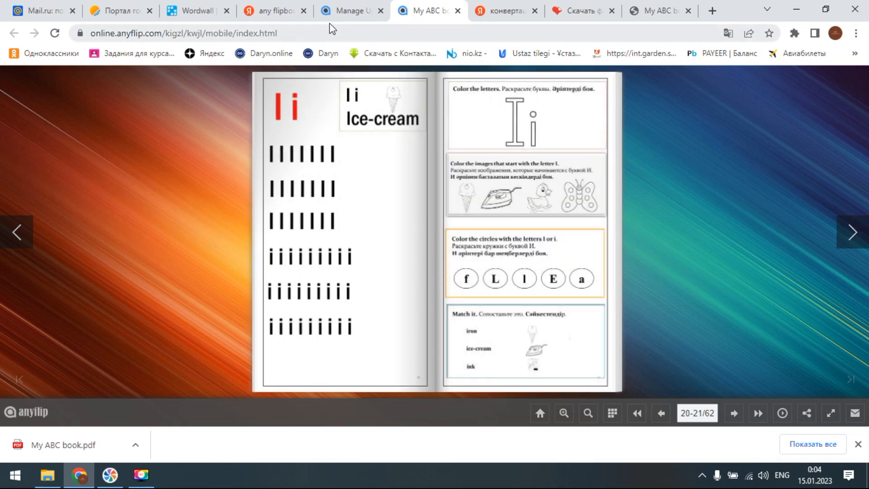
# Step: Return to the book editor and page forward through the flipbook preview to pages 8-9
pyautogui.click(344, 18)
pyautogui.click(664, 245)
pyautogui.click(664, 245)
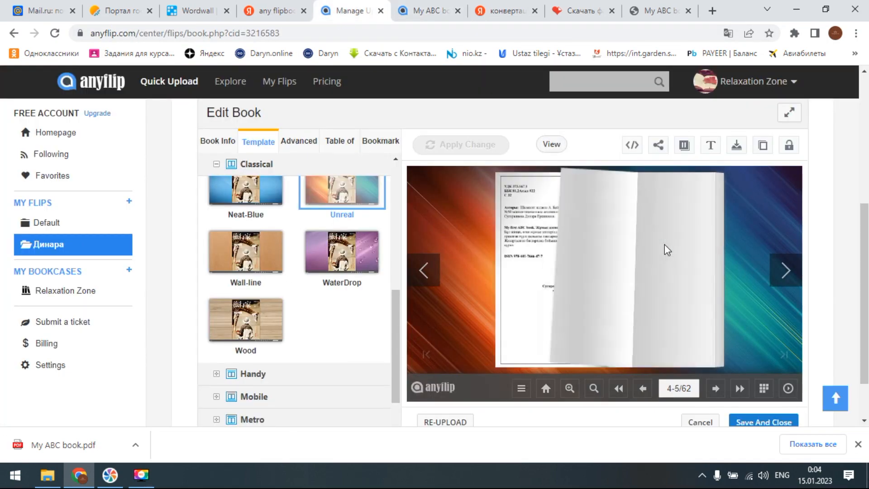
pyautogui.click(682, 252)
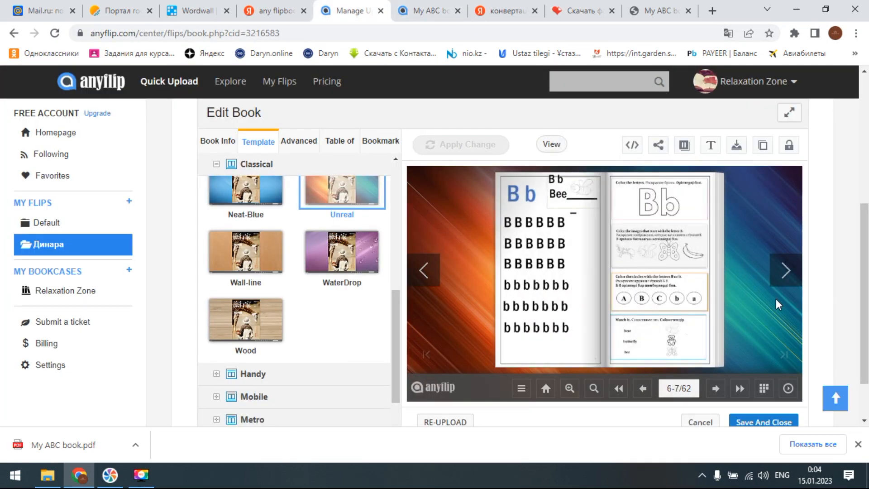
pyautogui.scroll(-1, 780, 318)
pyautogui.moveTo(866, 316); pyautogui.dragTo(866, 349)
pyautogui.scroll(1, 769, 362)
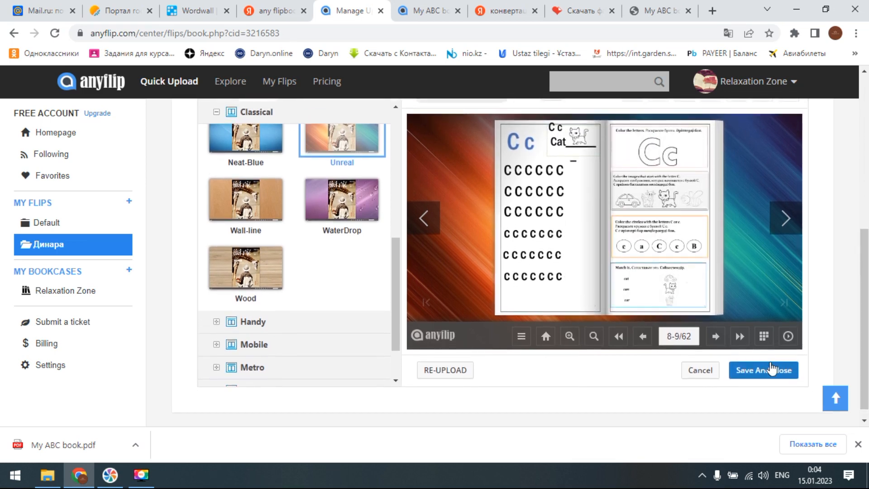
# Step: Open the sharing options for the My ABC book and copy its book link
pyautogui.scroll(-1, 769, 362)
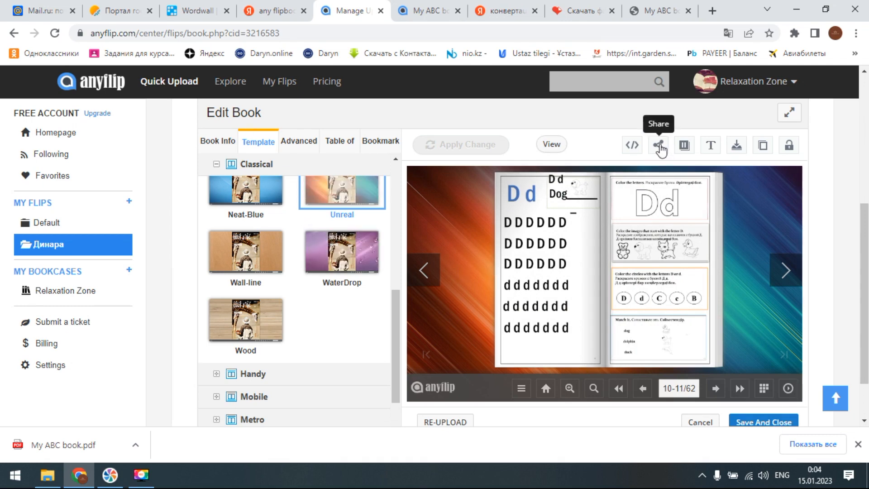
pyautogui.click(659, 146)
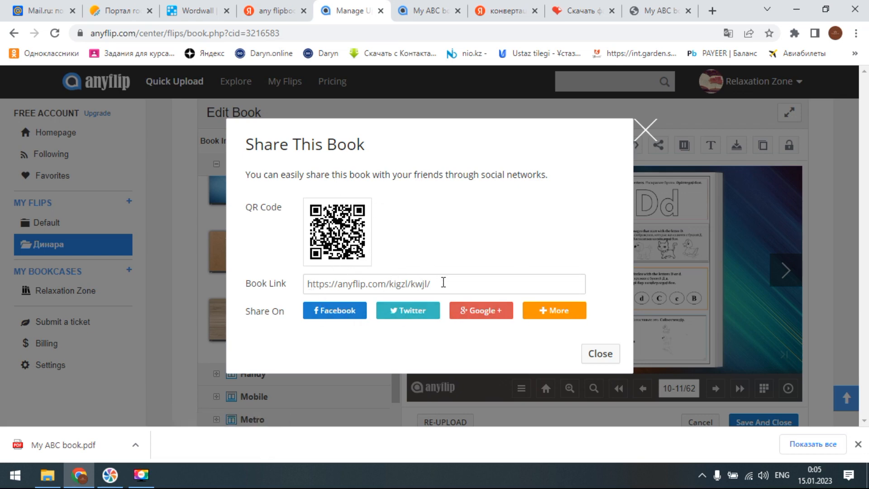
pyautogui.moveTo(443, 282); pyautogui.dragTo(297, 298)
pyautogui.rightClick(386, 289)
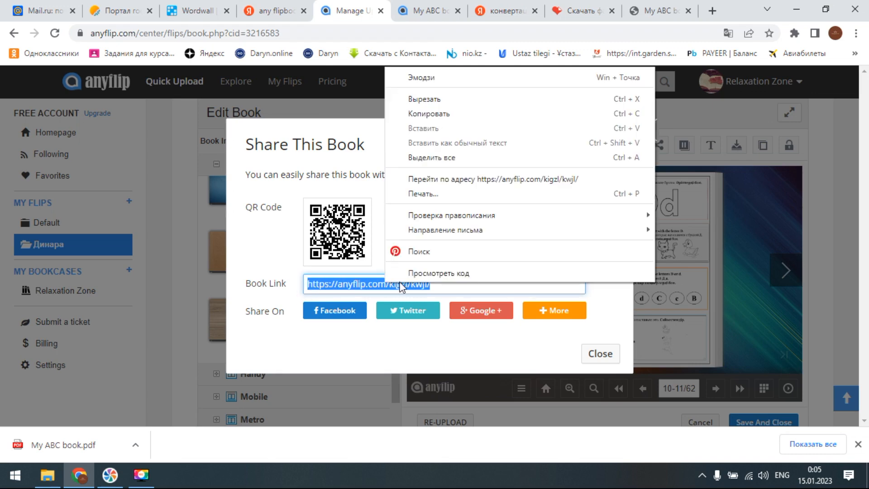
pyautogui.click(427, 116)
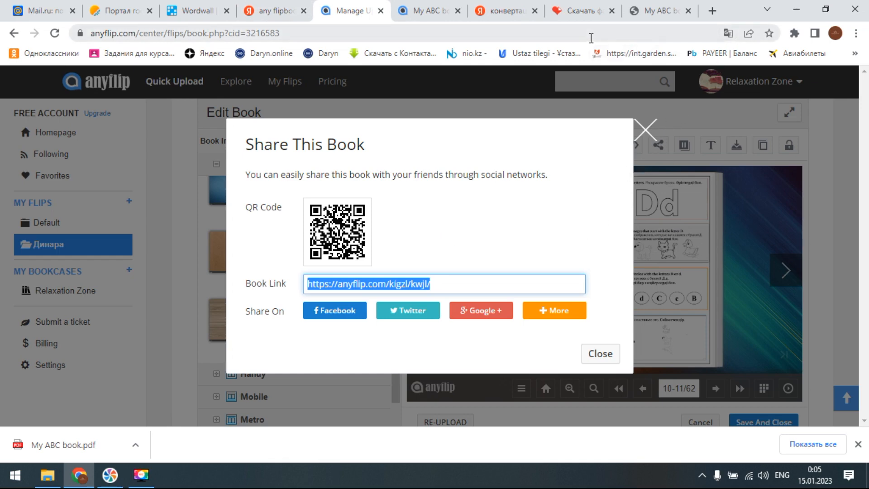
pyautogui.click(512, 17)
pyautogui.click(409, 87)
pyautogui.rightClick(215, 89)
pyautogui.click(253, 187)
pyautogui.press('Return')
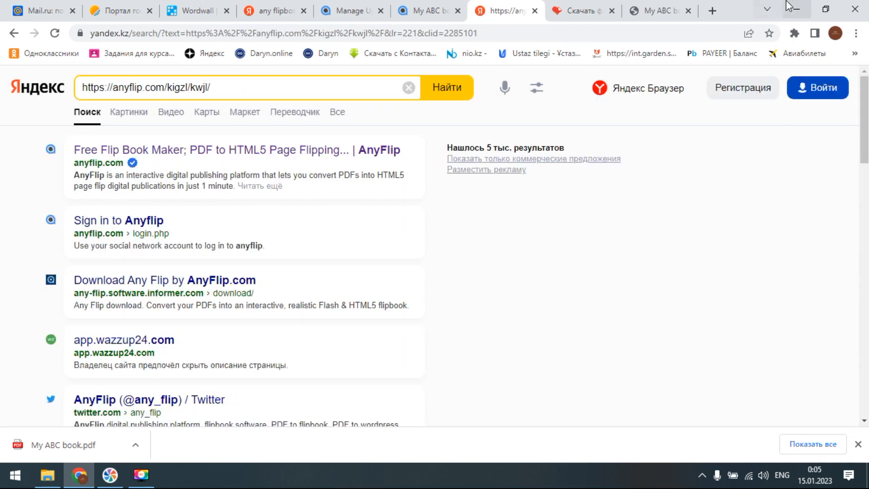
pyautogui.click(796, 9)
pyautogui.doubleClick(26, 276)
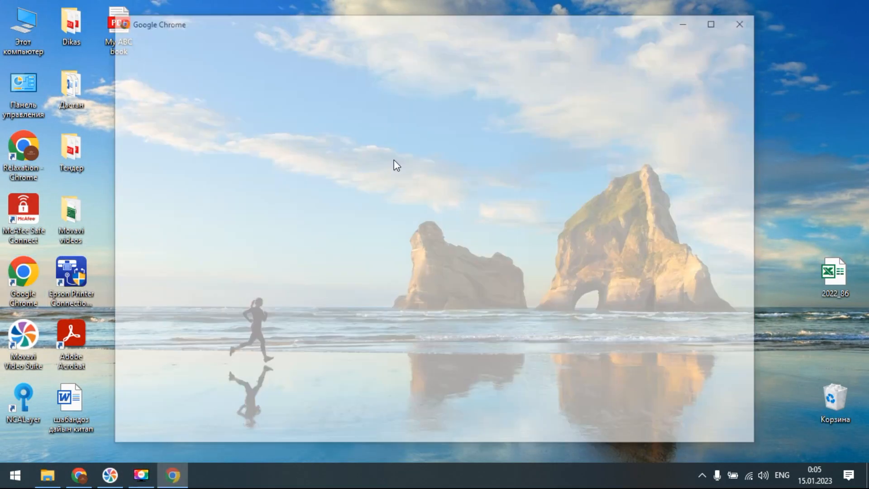
pyautogui.click(436, 281)
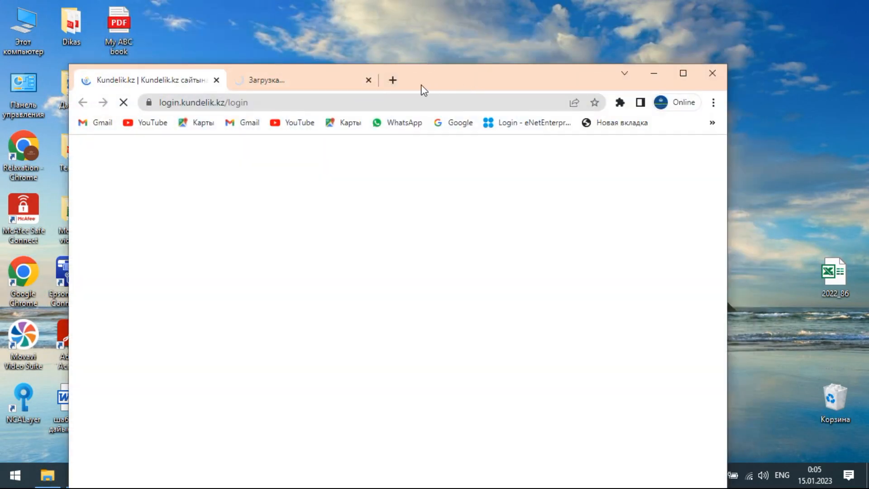
pyautogui.click(392, 80)
pyautogui.rightClick(309, 99)
pyautogui.click(365, 182)
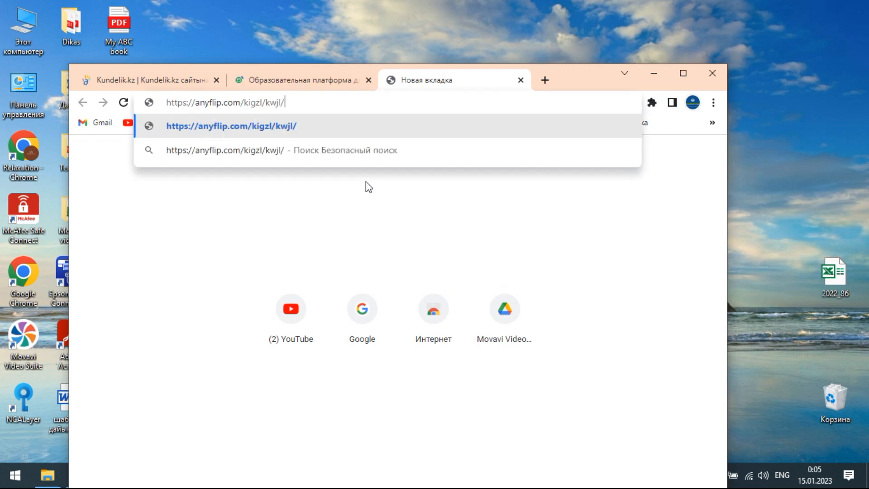
pyautogui.press('Return')
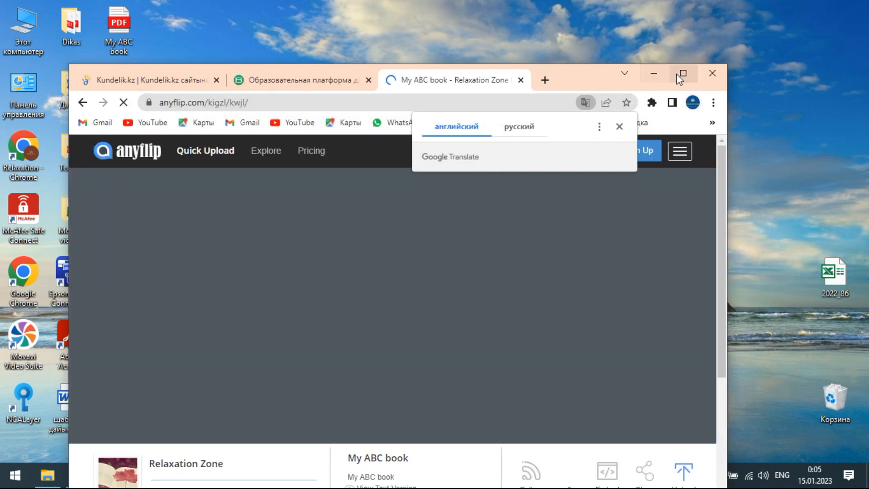
pyautogui.click(680, 74)
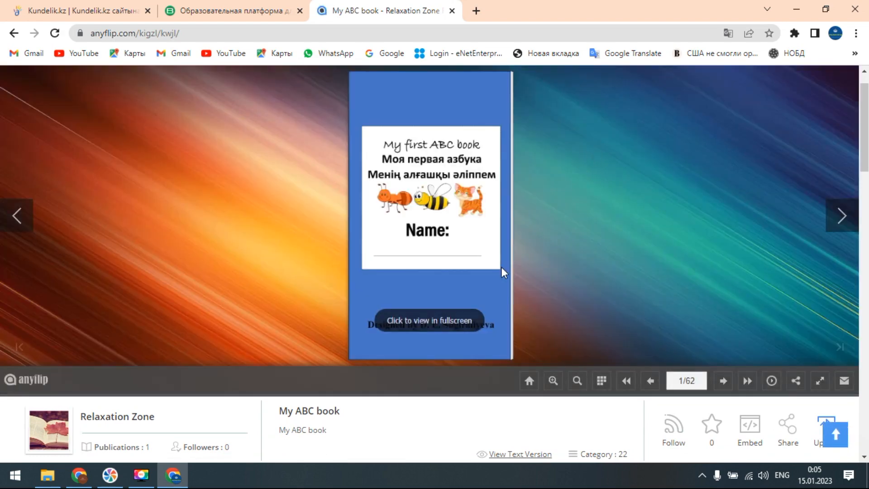
# Step: Page forward through the shared flipbook from the cover to pages 34-35
pyautogui.click(849, 220)
pyautogui.click(842, 215)
pyautogui.click(841, 216)
pyautogui.click(841, 216)
pyautogui.click(841, 216)
pyautogui.click(841, 216)
pyautogui.click(841, 216)
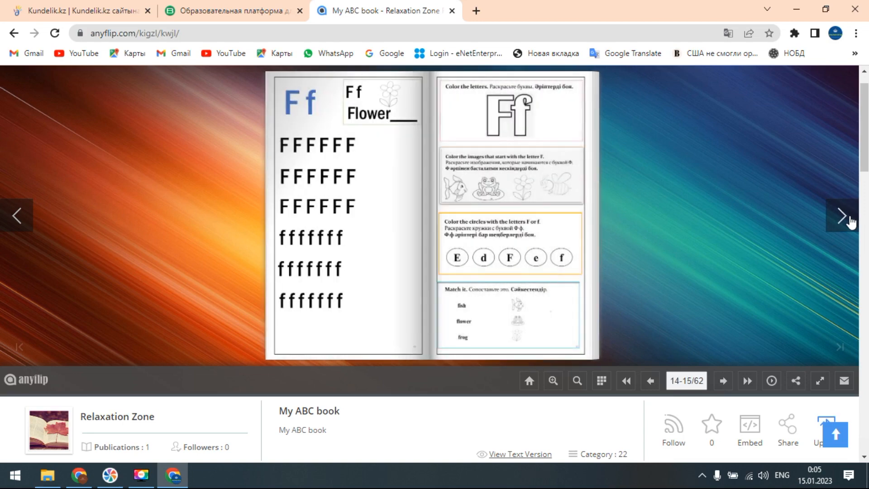
pyautogui.click(842, 215)
pyautogui.click(842, 216)
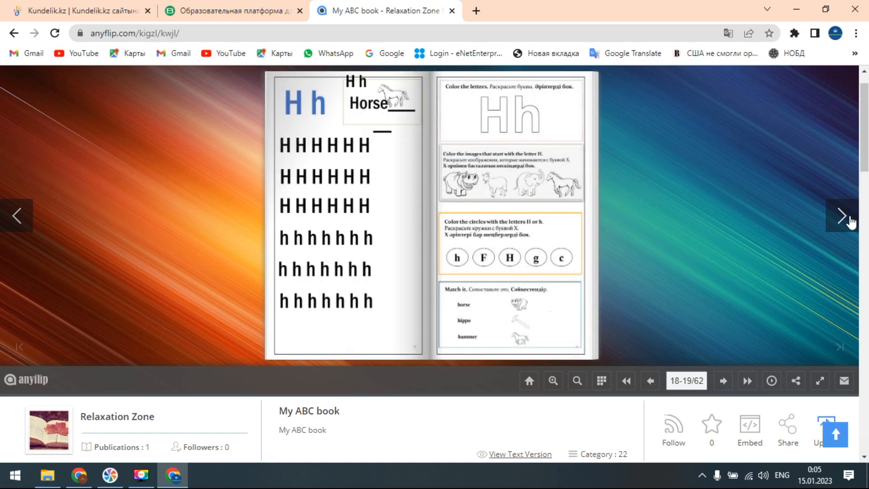
pyautogui.click(841, 216)
pyautogui.click(850, 221)
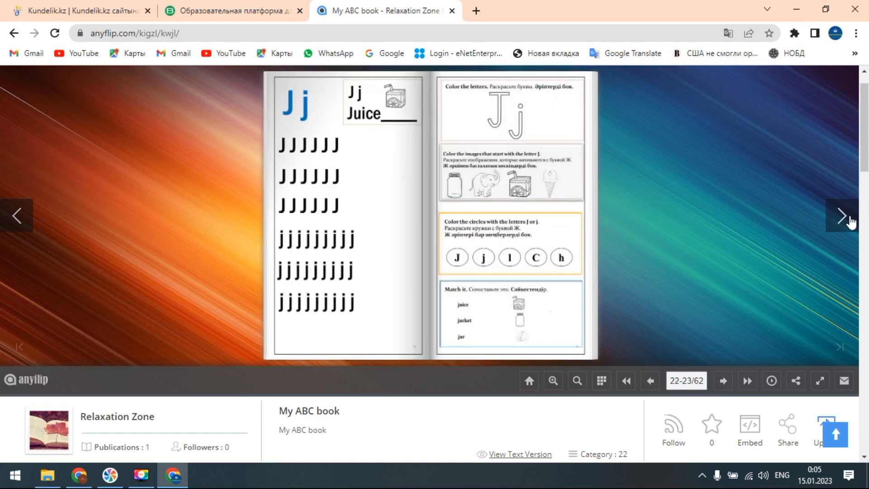
pyautogui.click(849, 221)
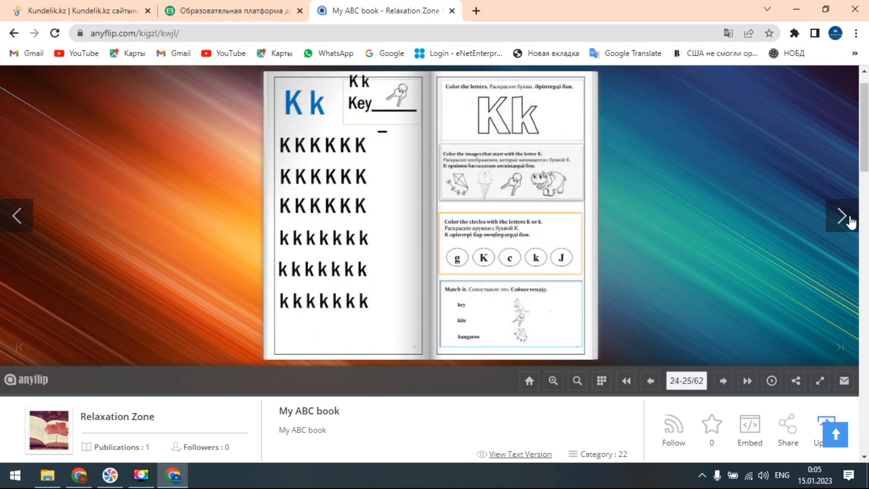
pyautogui.click(850, 221)
pyautogui.click(850, 221)
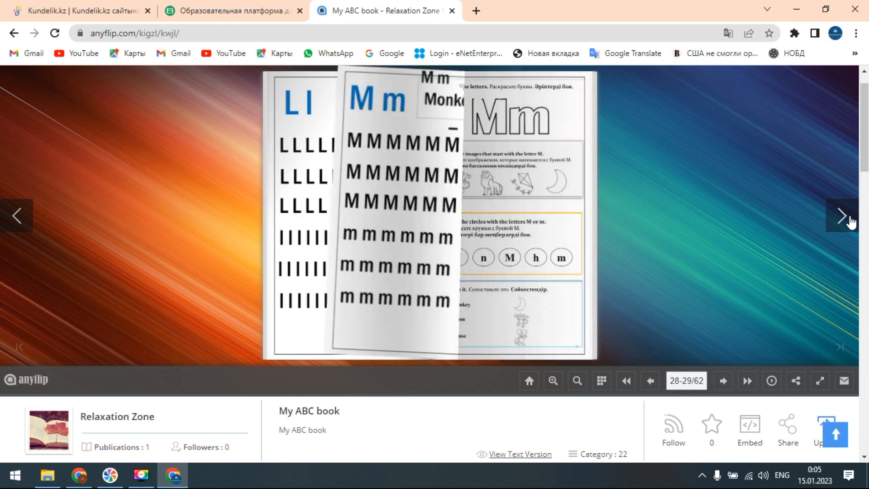
pyautogui.click(850, 221)
pyautogui.click(849, 221)
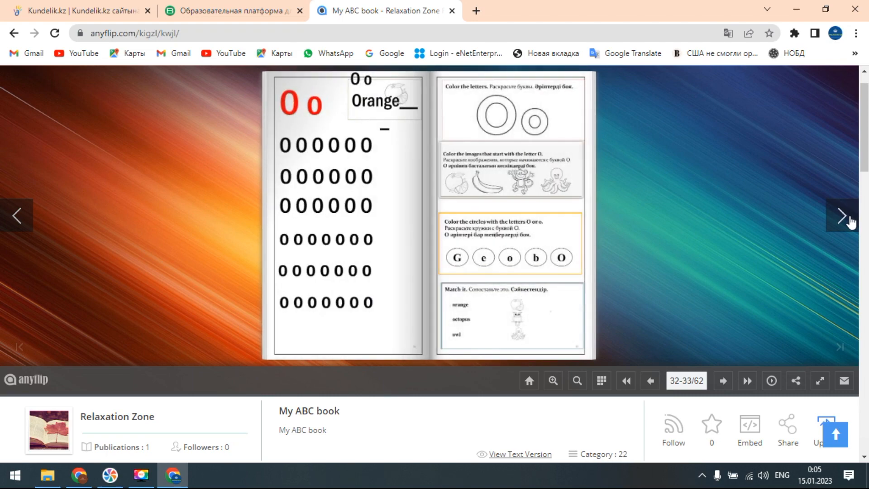
pyautogui.click(850, 221)
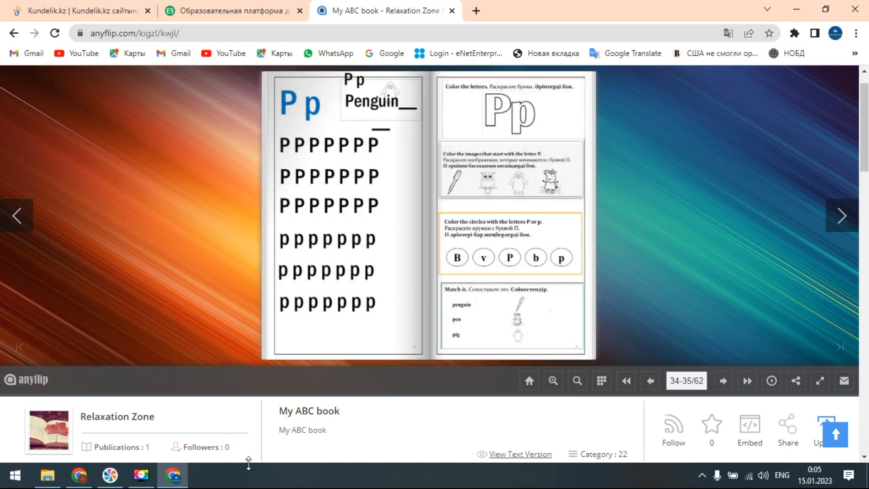
# Step: Return to the book editor in the original browser window and close the Share This Book dialog
pyautogui.click(79, 475)
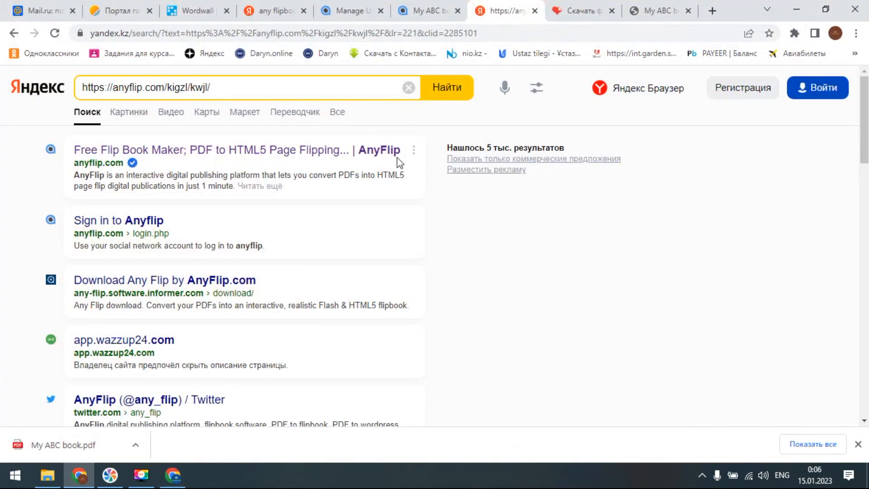
pyautogui.click(419, 12)
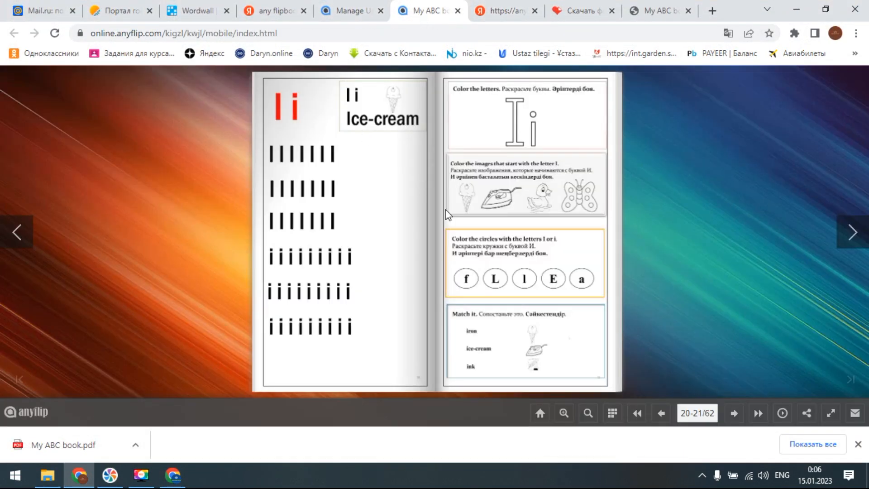
pyautogui.click(349, 9)
pyautogui.click(645, 130)
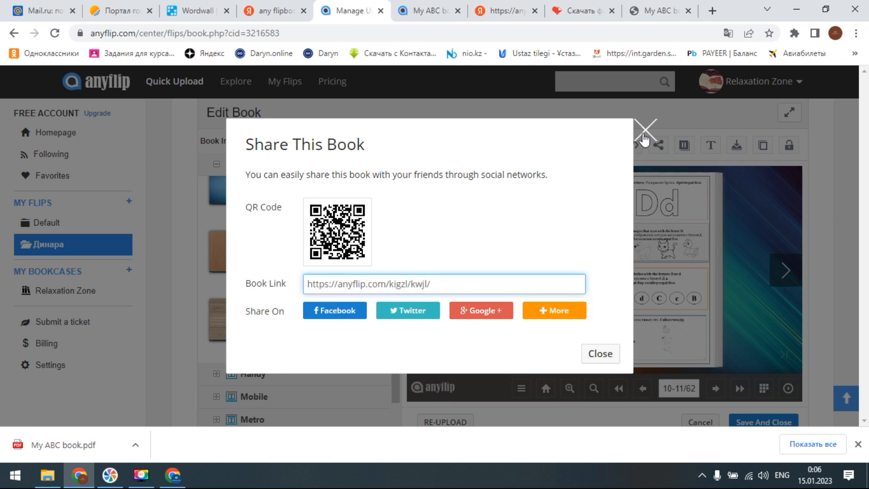
pyautogui.scroll(-1, 829, 259)
# Step: Switch to Mail.ru, start a new email from the inbox and paste the copied flipbook link into the message body
pyautogui.click(50, 12)
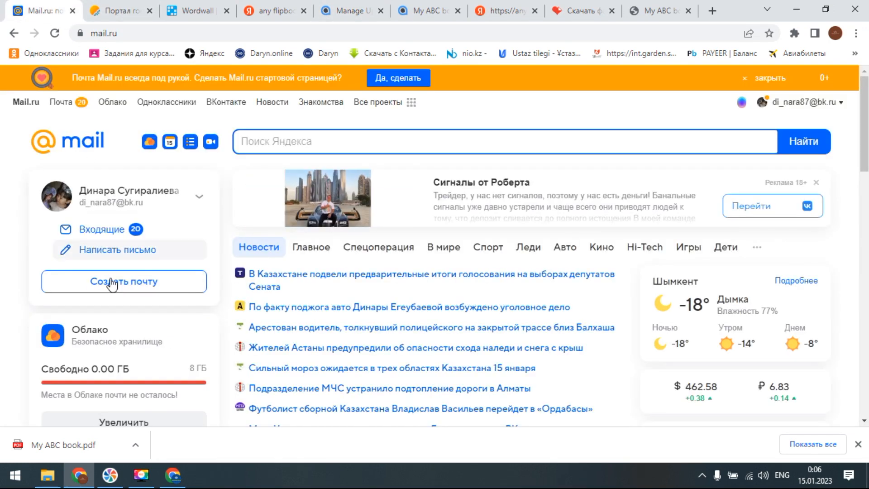
pyautogui.click(111, 229)
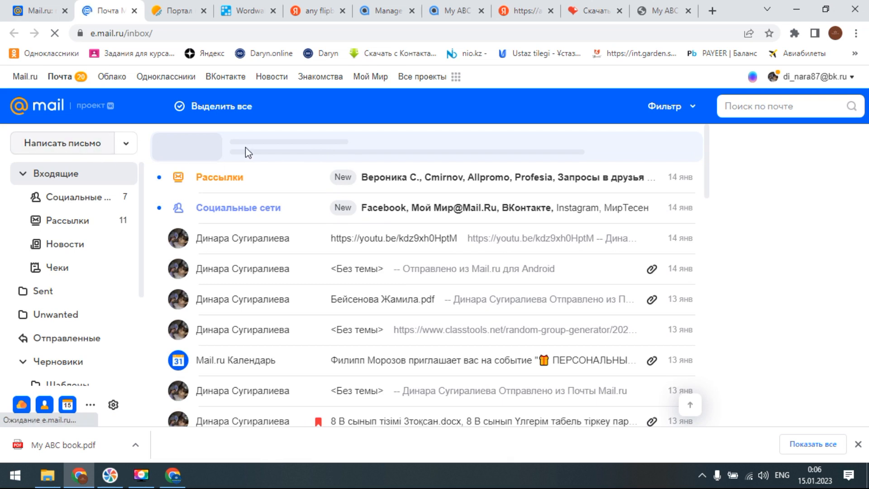
pyautogui.click(76, 145)
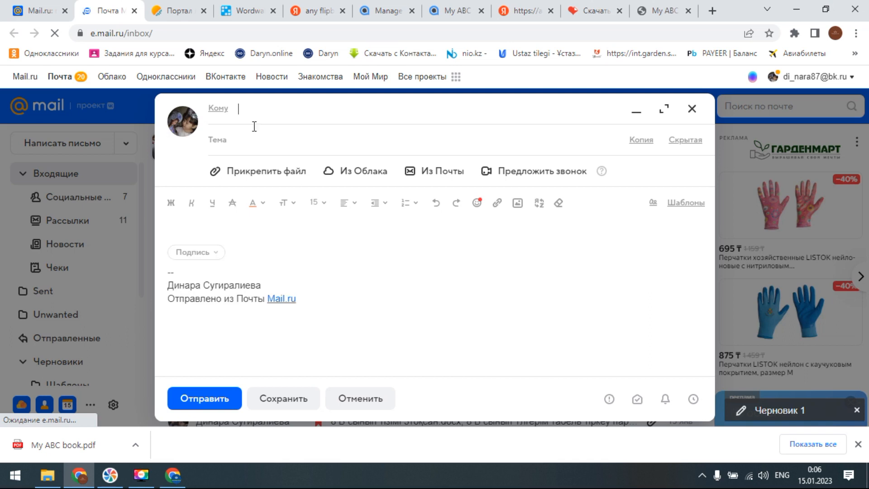
pyautogui.rightClick(209, 224)
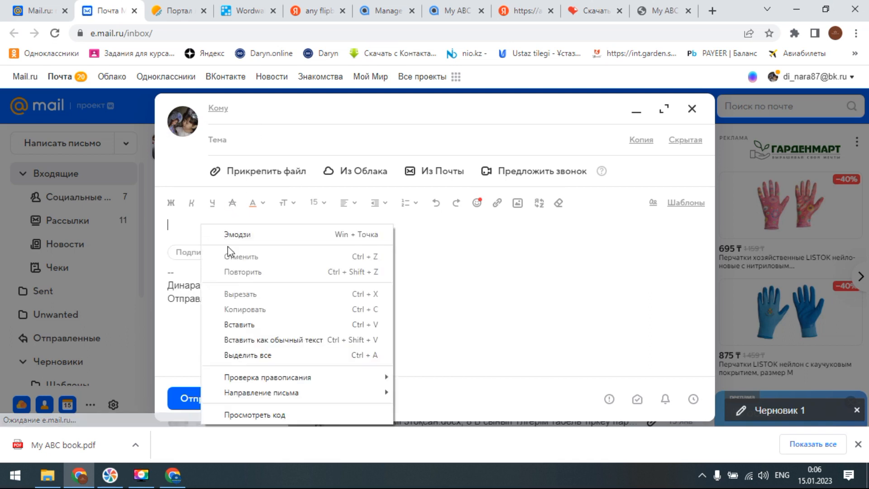
pyautogui.click(277, 324)
# Step: Address the email to the account owner's own mailbox and send it
pyautogui.click(244, 105)
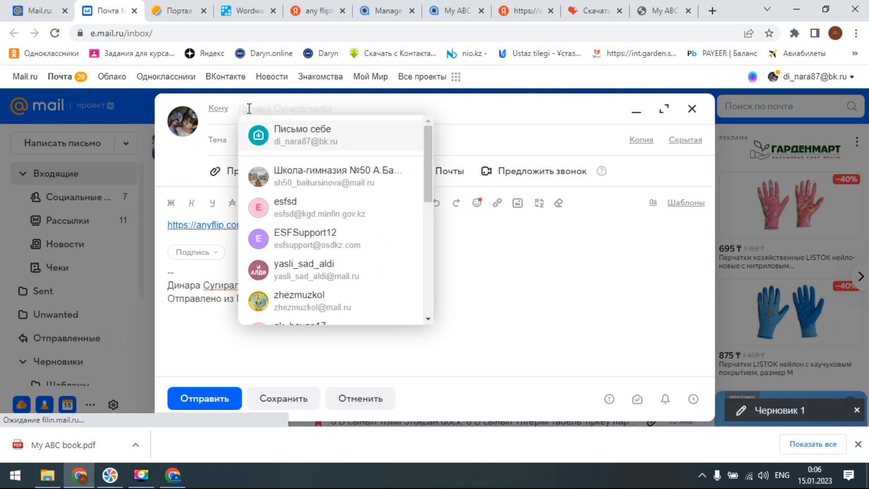
pyautogui.click(311, 132)
pyautogui.click(190, 389)
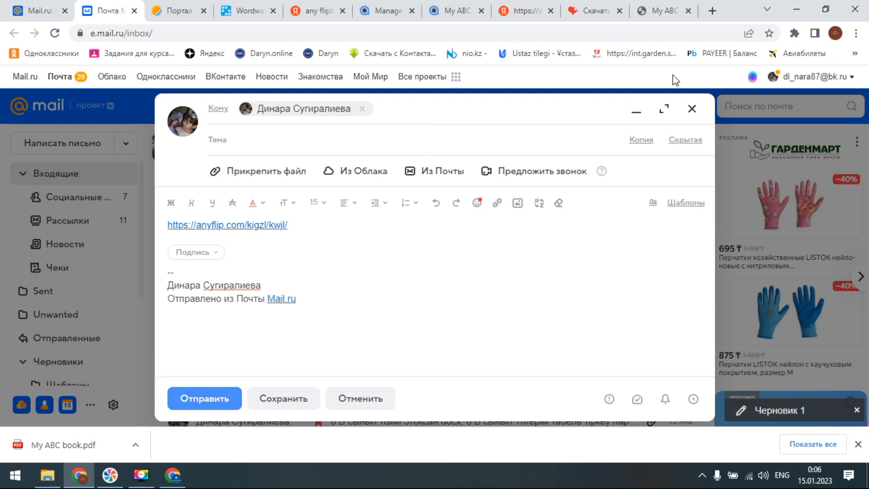
# Step: Return to the AnyFlip book editor, then save the My ABC book and close the editor
pyautogui.click(398, 14)
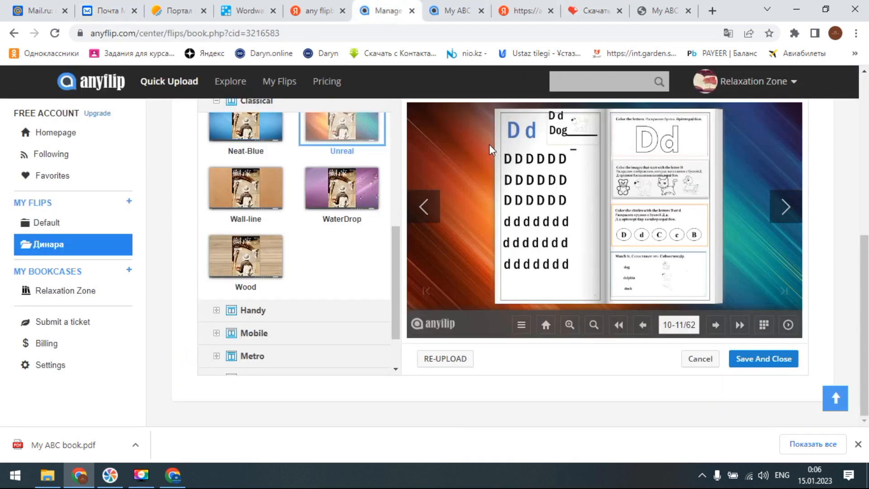
pyautogui.click(772, 364)
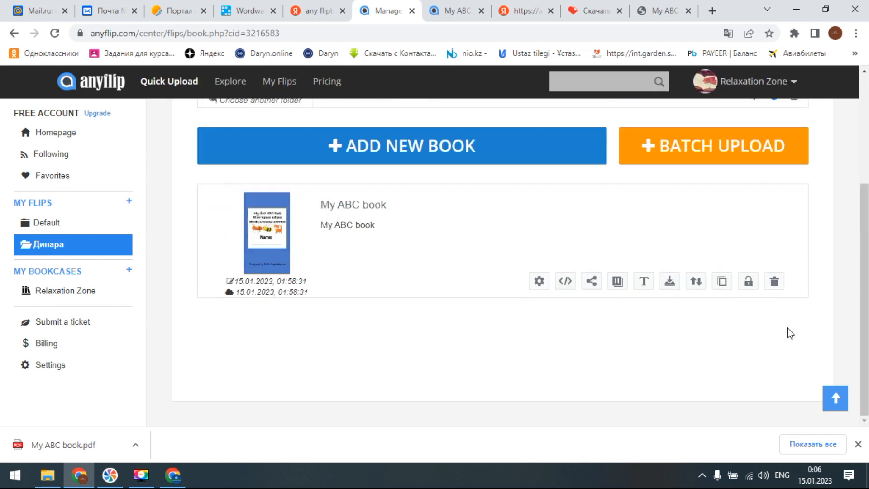
pyautogui.scroll(4, 552, 371)
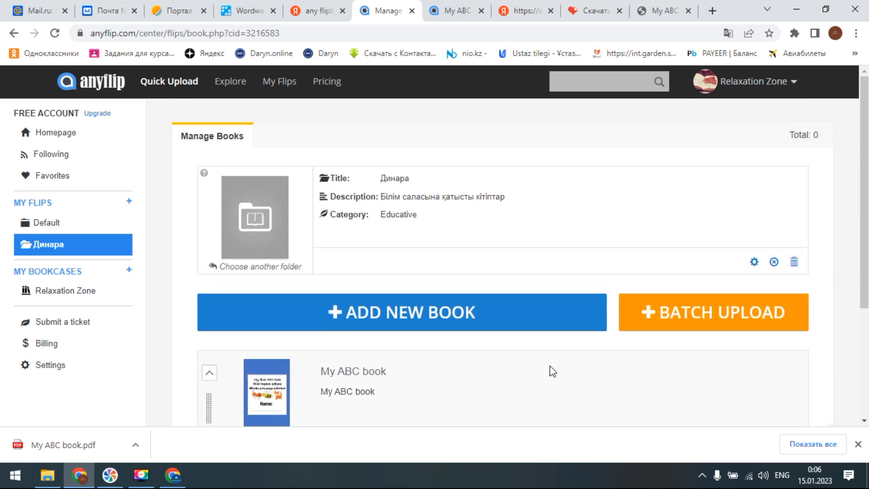
# Step: Examine the saved My ABC book's entry and the folder details on the Manage Books page
pyautogui.scroll(-3, 554, 366)
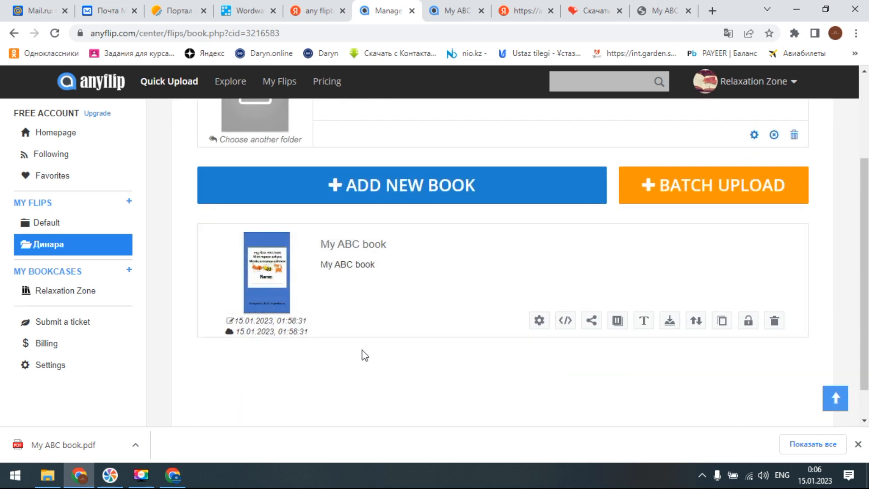
pyautogui.scroll(1, 360, 353)
pyautogui.scroll(1, 297, 334)
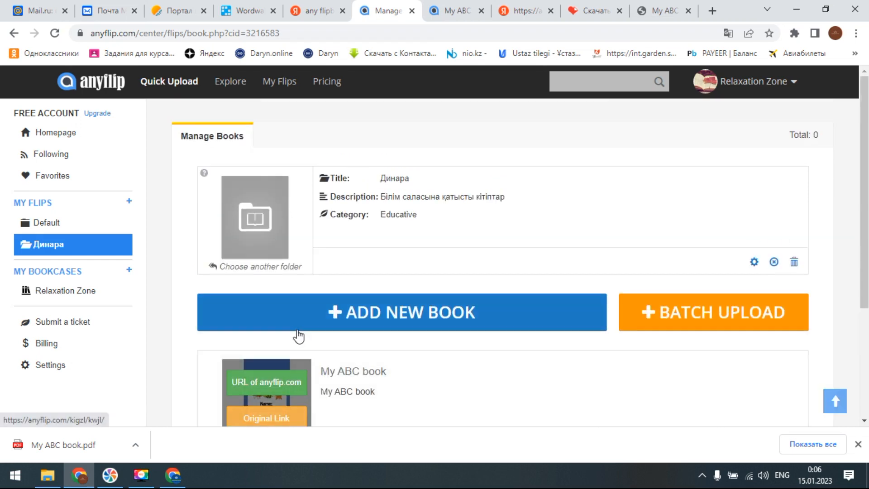
pyautogui.scroll(-2, 296, 334)
pyautogui.scroll(-1, 297, 334)
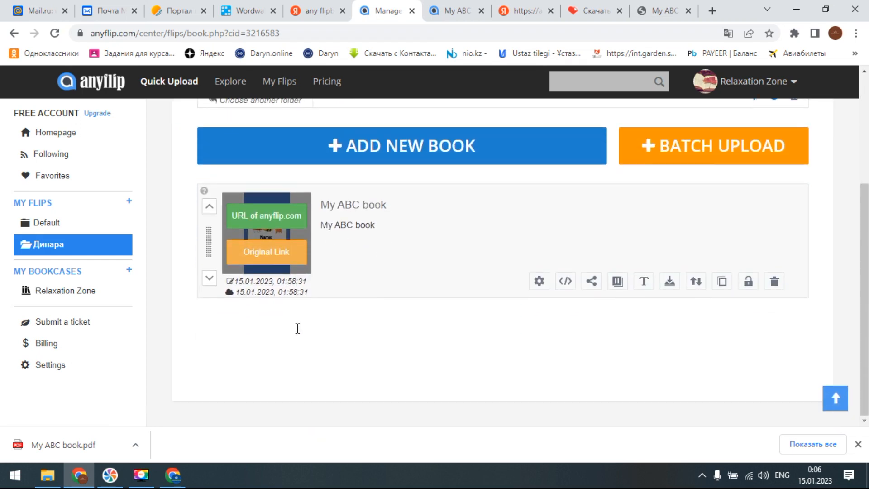
pyautogui.scroll(3, 296, 326)
pyautogui.scroll(-4, 333, 322)
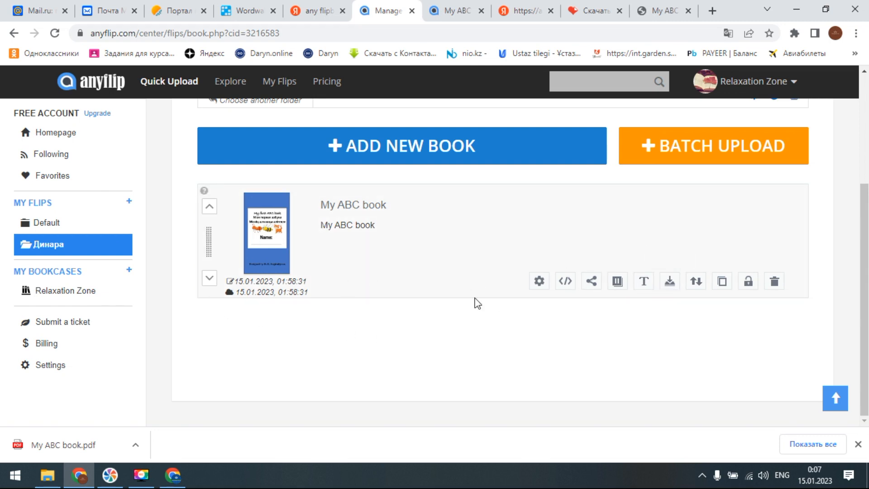
pyautogui.scroll(4, 473, 303)
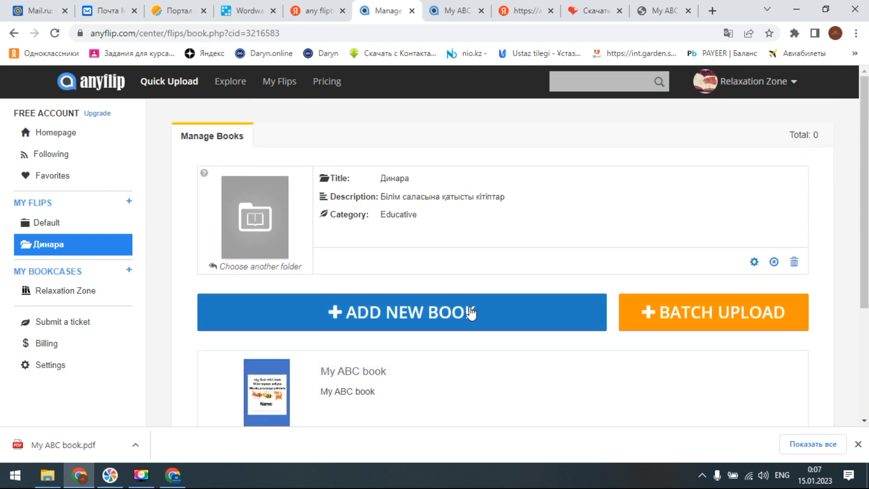
pyautogui.scroll(-4, 568, 240)
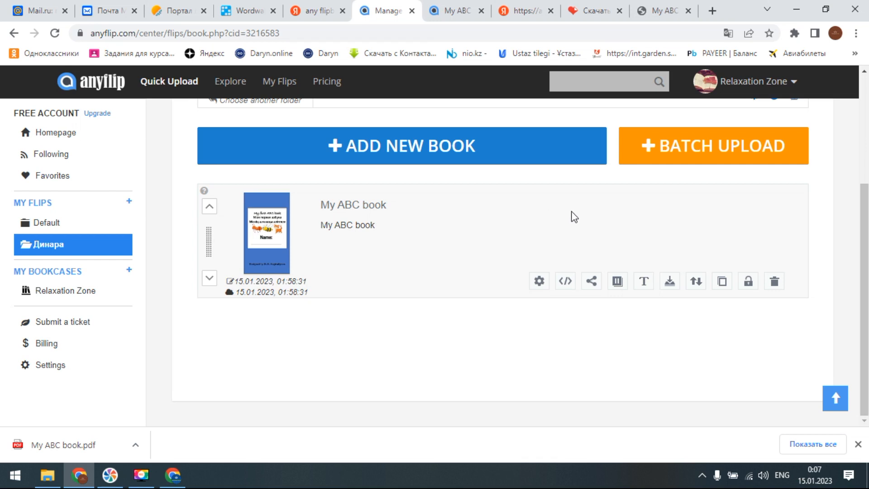
pyautogui.scroll(4, 571, 215)
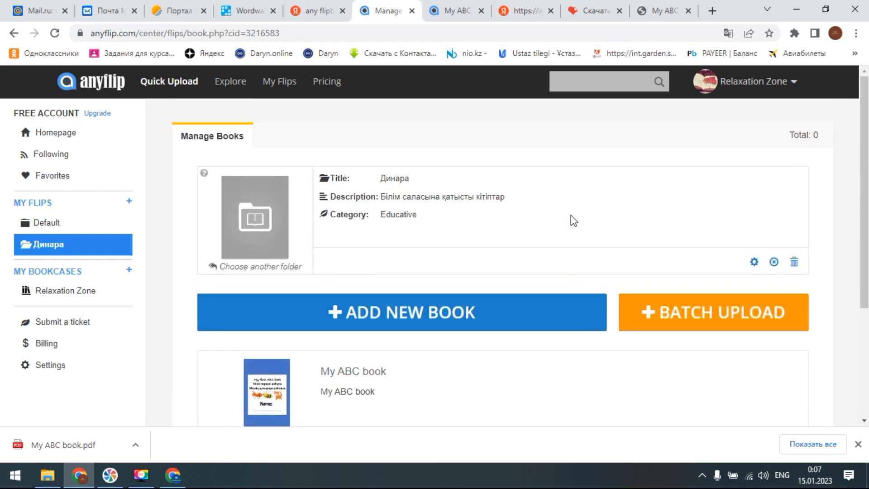